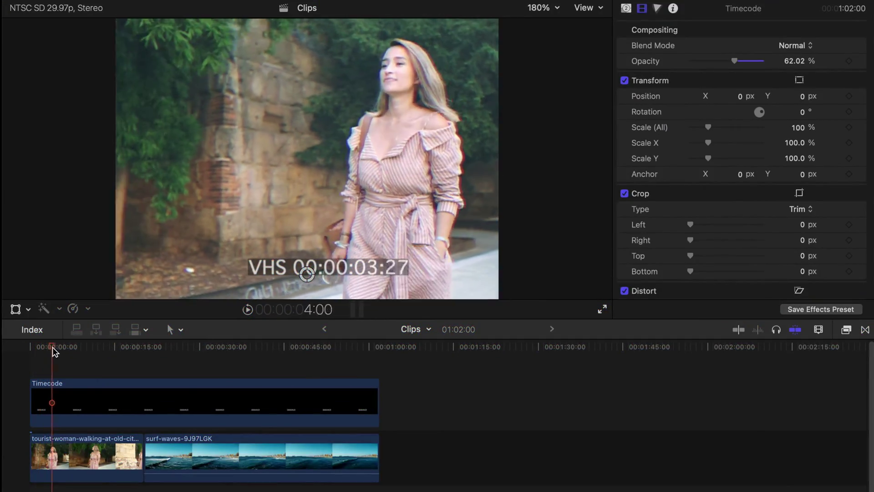
Scrub the timeline to preview the finished VHS-look clips
{"action": "left_click_drag", "start_coordinate": [53, 348], "coordinate": [330, 354]}
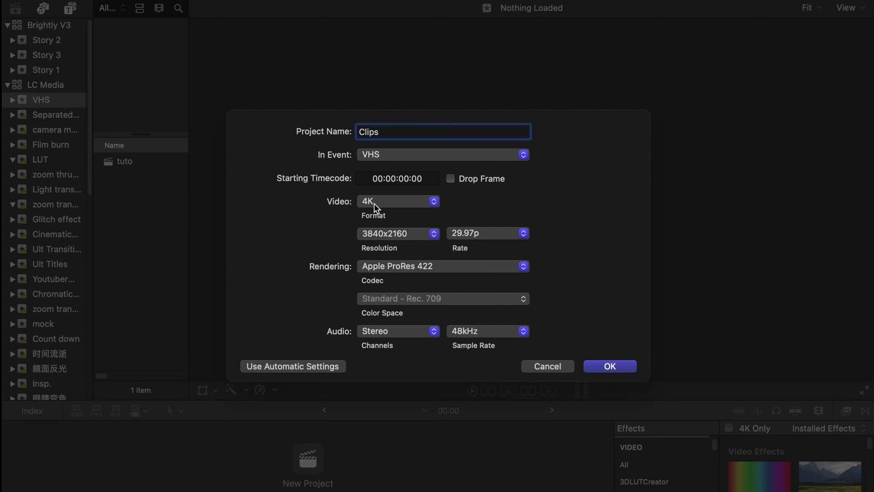
Create the Clips project as NTSC SD with 720x480 DV resolution
{"action": "left_click", "coordinate": [373, 203]}
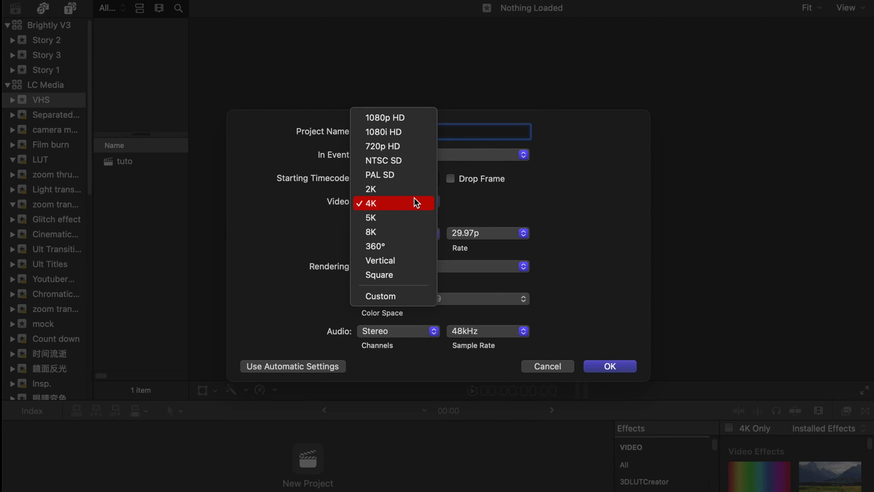
{"action": "left_click", "coordinate": [381, 159]}
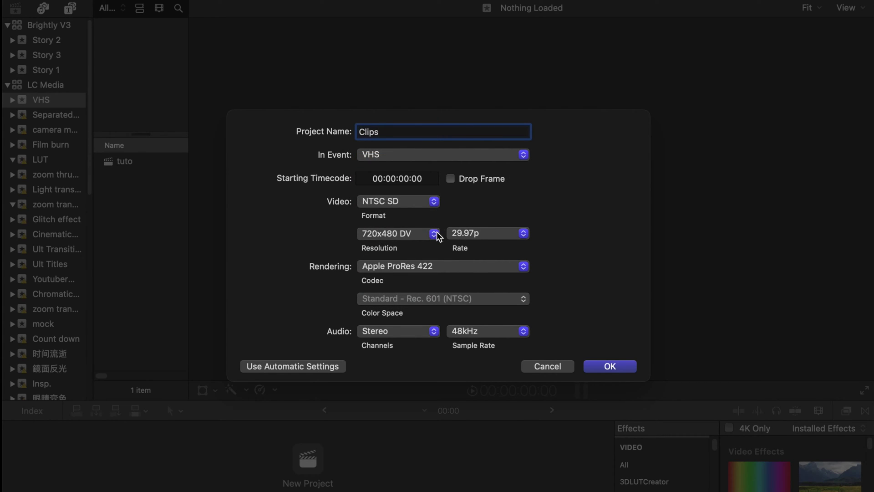
{"action": "left_click", "coordinate": [435, 234]}
{"action": "left_click", "coordinate": [437, 236]}
{"action": "left_click", "coordinate": [608, 368]}
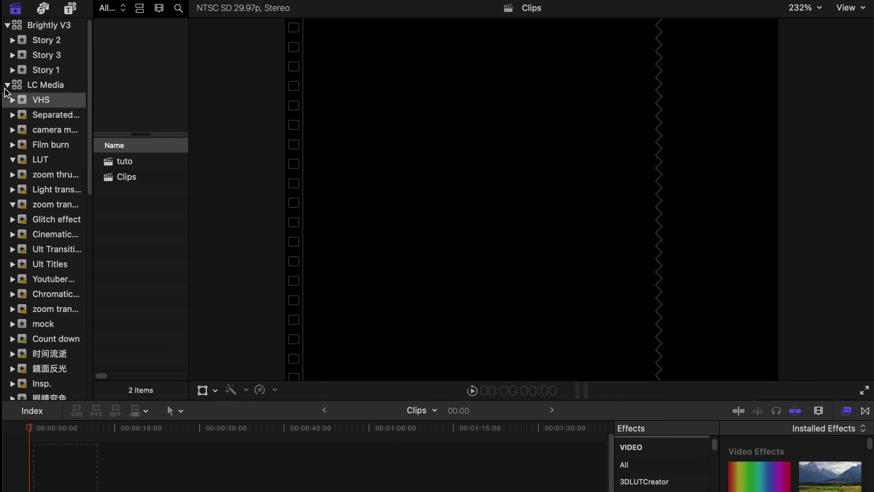
Add the tourist-woman walking clip to the Clips timeline and scale it to 134%
{"action": "left_click", "coordinate": [146, 179]}
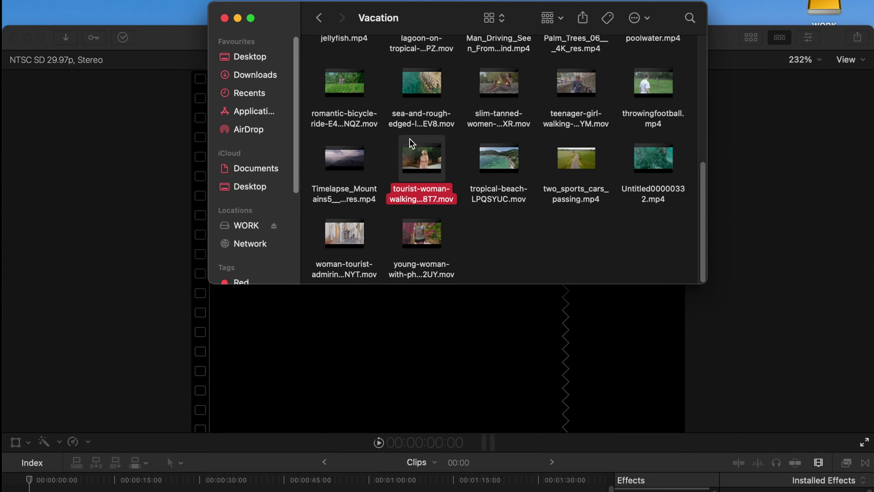
{"action": "left_click_drag", "start_coordinate": [438, 151], "coordinate": [91, 478]}
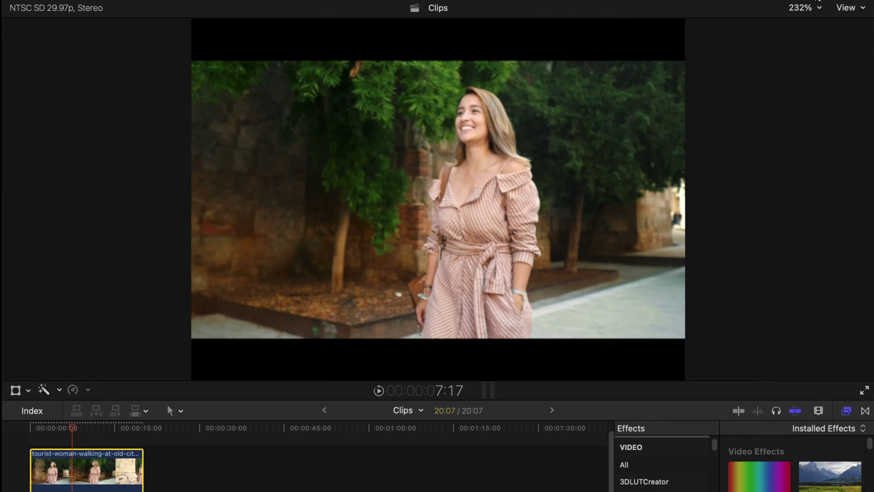
{"action": "key", "text": "super+4"}
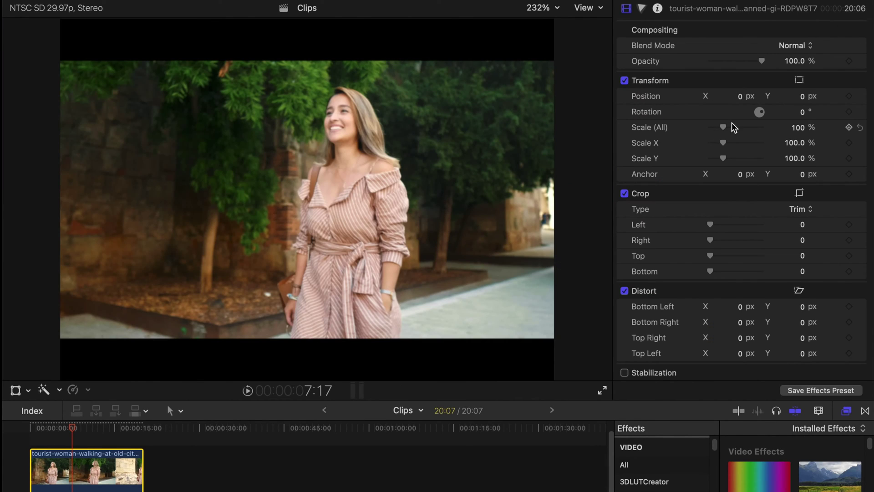
{"action": "left_click_drag", "start_coordinate": [724, 132], "coordinate": [728, 132]}
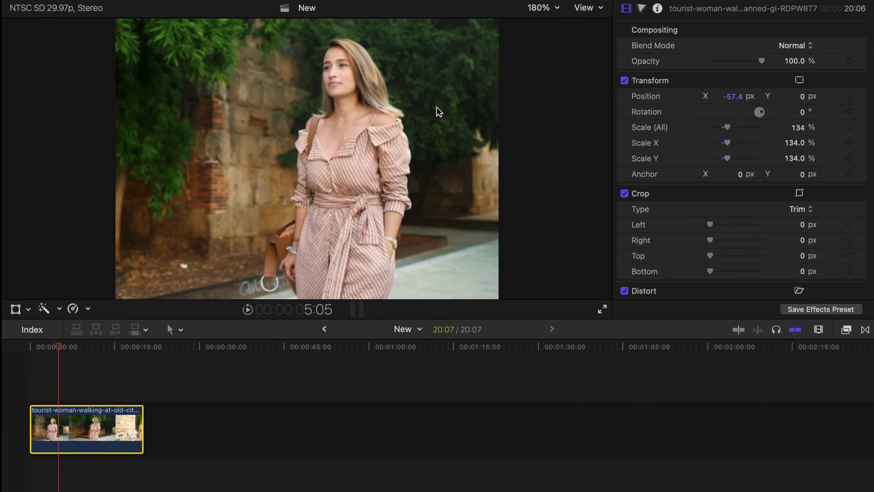
Apply Add Noise to the woman clip with the Screen blend mode
{"action": "left_click", "coordinate": [845, 330]}
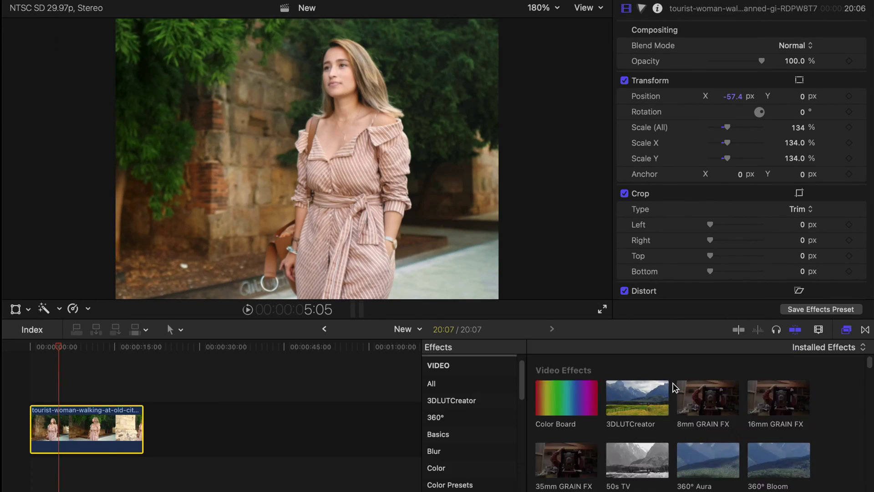
{"action": "left_click_drag", "start_coordinate": [635, 407], "coordinate": [87, 423]}
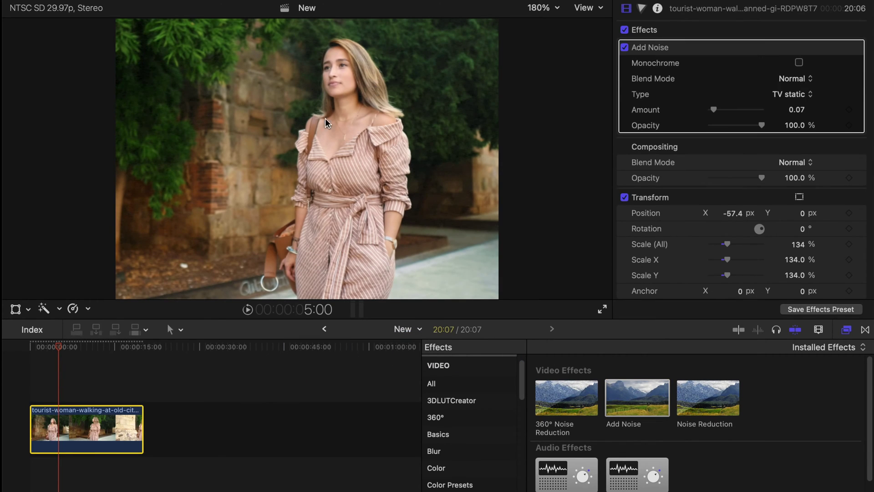
{"action": "left_click", "coordinate": [784, 81]}
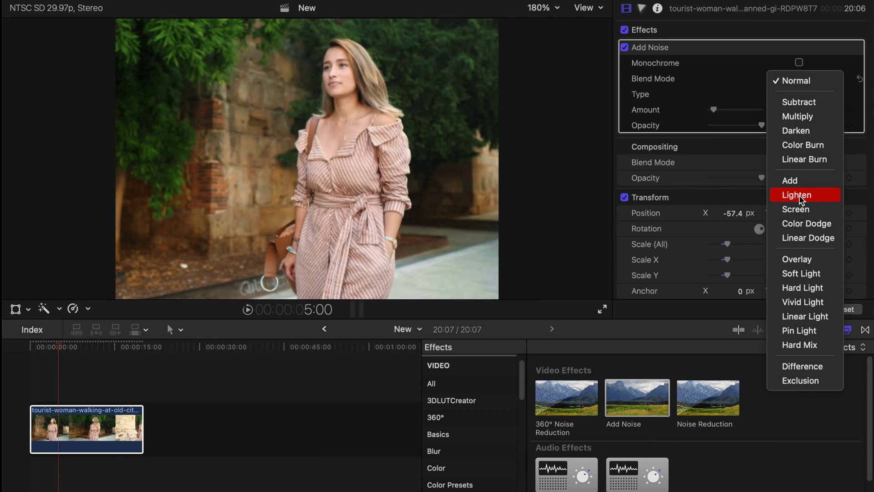
{"action": "left_click", "coordinate": [800, 209]}
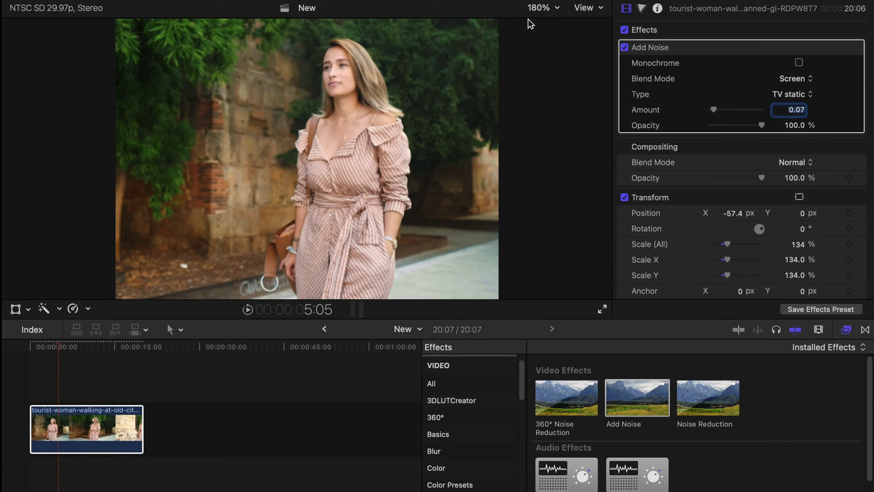
{"action": "left_click", "coordinate": [792, 81]}
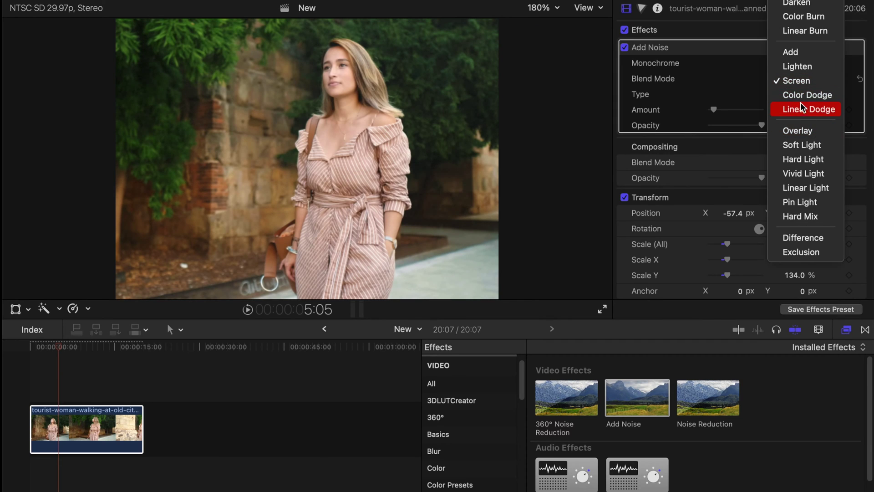
{"action": "left_click", "coordinate": [798, 96]}
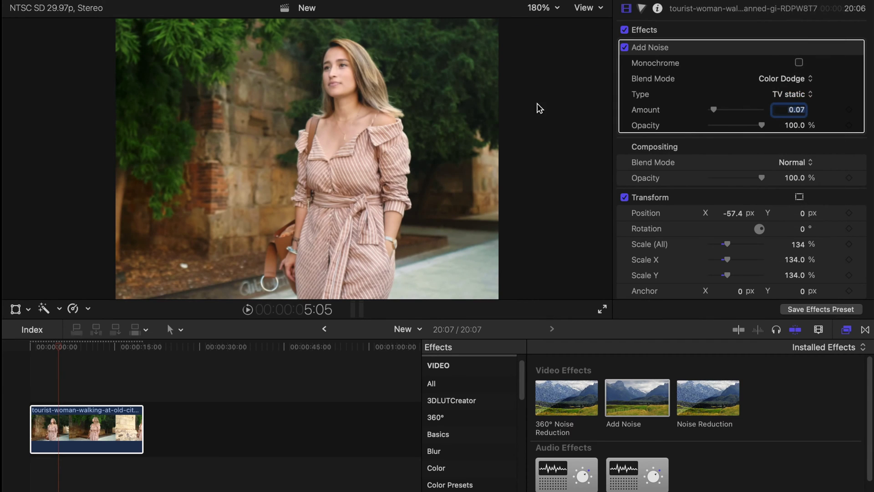
{"action": "left_click", "coordinate": [797, 79]}
{"action": "left_click", "coordinate": [796, 70]}
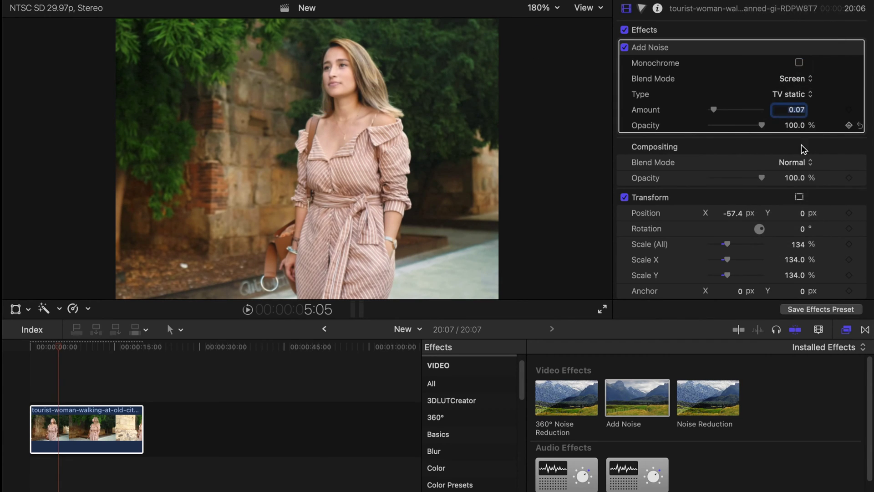
Set the noise type to Gaussian Noise (Film Grain) with amount 0.24
{"action": "left_click", "coordinate": [776, 96]}
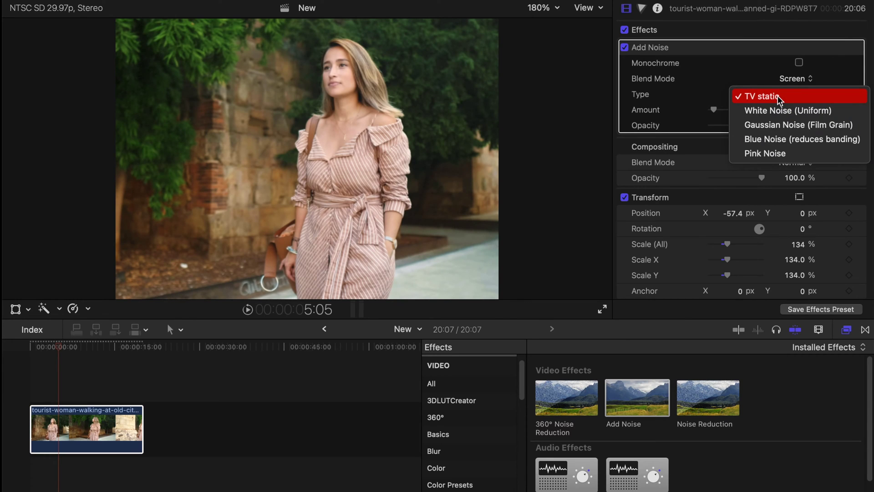
{"action": "left_click", "coordinate": [738, 124]}
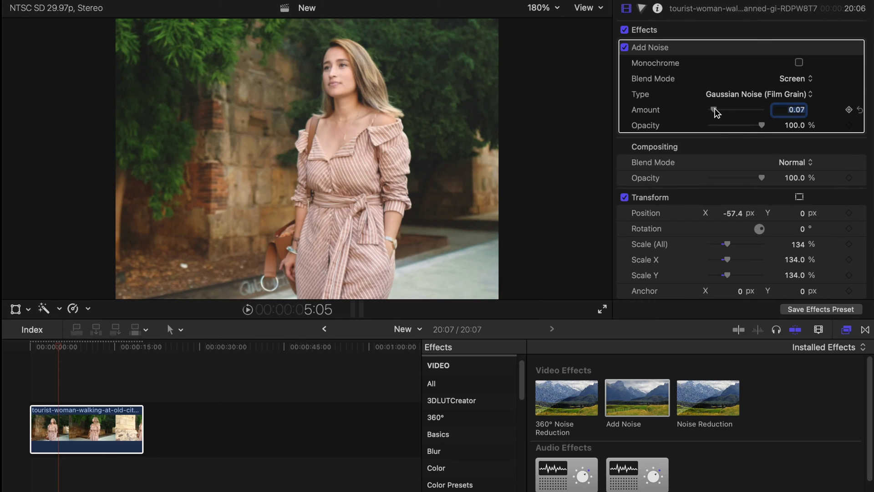
{"action": "left_click_drag", "start_coordinate": [714, 108], "coordinate": [720, 116]}
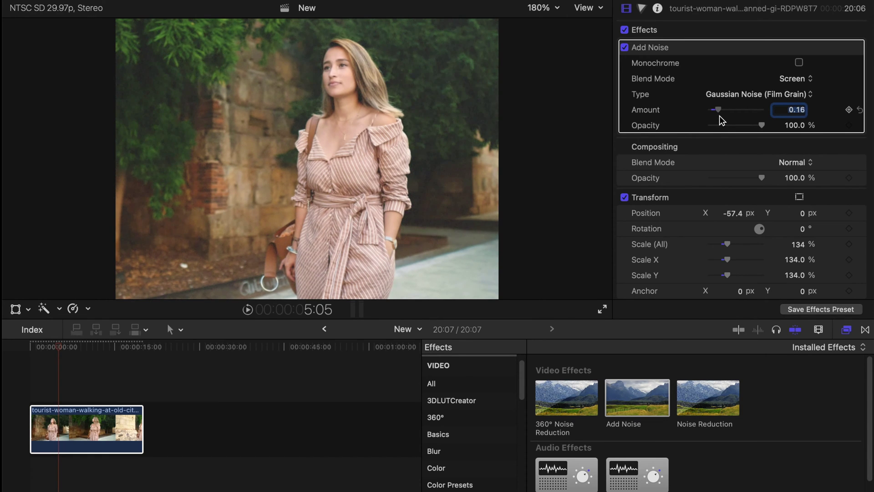
{"action": "left_click_drag", "start_coordinate": [719, 116], "coordinate": [721, 116]}
Apply the Gaussian blur to the woman clip with amount 2.77
{"action": "type", "text": "gaussian"}
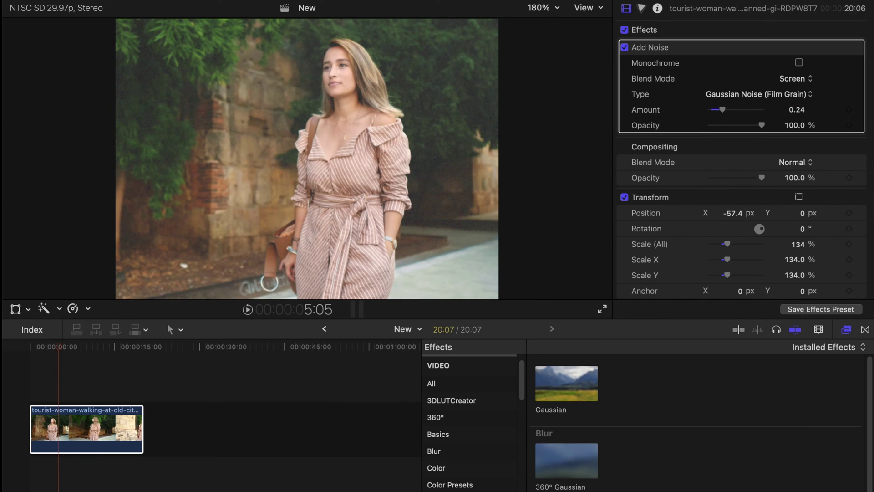
{"action": "left_click_drag", "start_coordinate": [569, 393], "coordinate": [114, 431]}
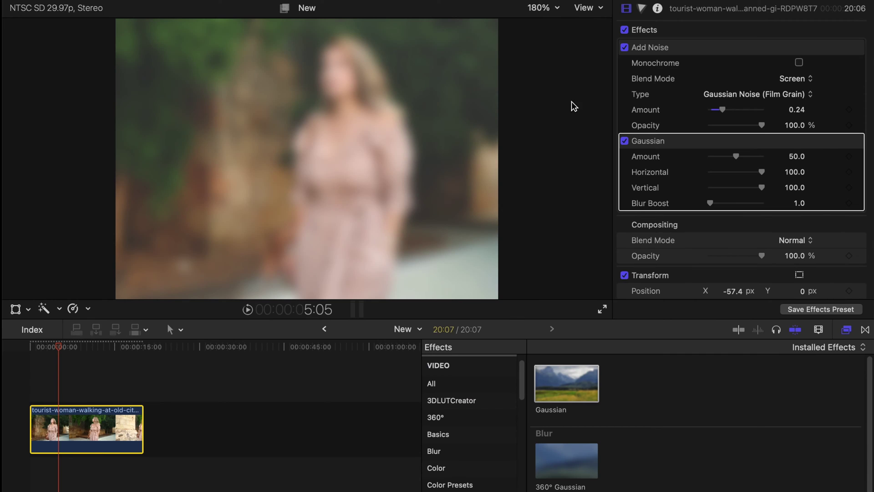
{"action": "left_click_drag", "start_coordinate": [737, 153], "coordinate": [709, 158]}
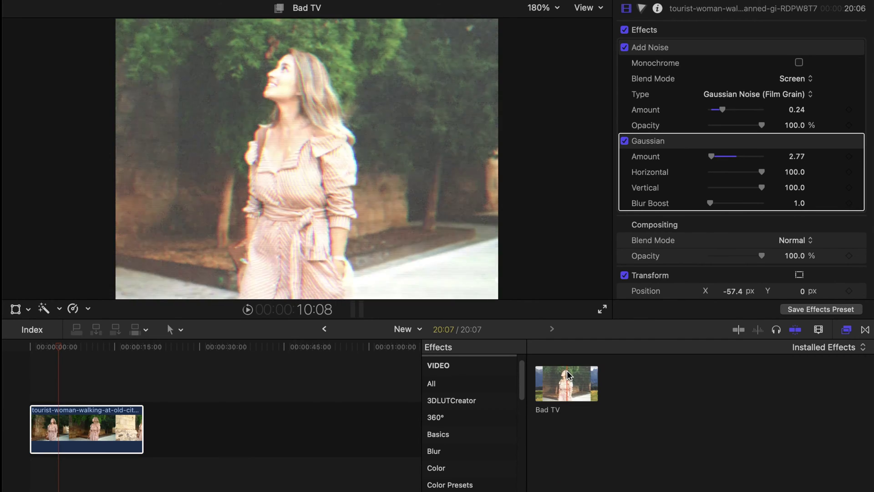
Add Bad TV to the walking clip using TV static at amount 8.78
{"action": "left_click_drag", "start_coordinate": [567, 370], "coordinate": [94, 411]}
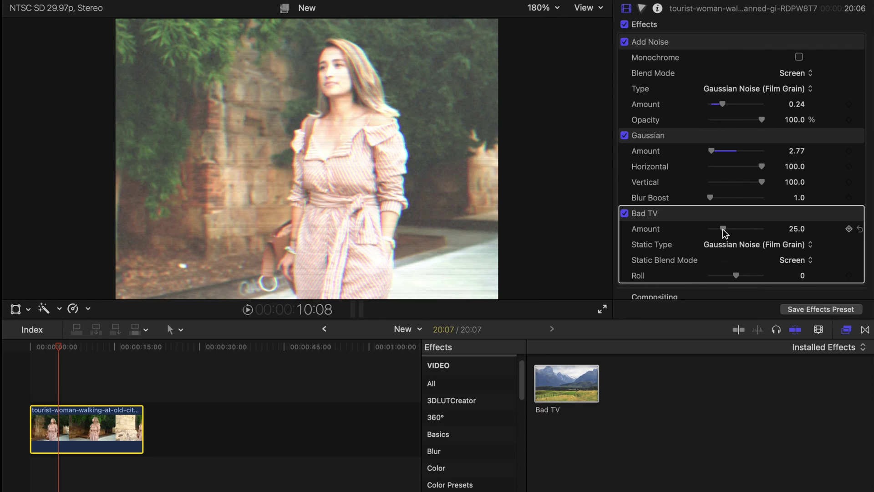
{"action": "mouse_move", "coordinate": [724, 230]}
{"action": "left_mouse_down"}
{"action": "mouse_move", "coordinate": [774, 231]}
{"action": "mouse_move", "coordinate": [714, 231]}
{"action": "left_mouse_up"}
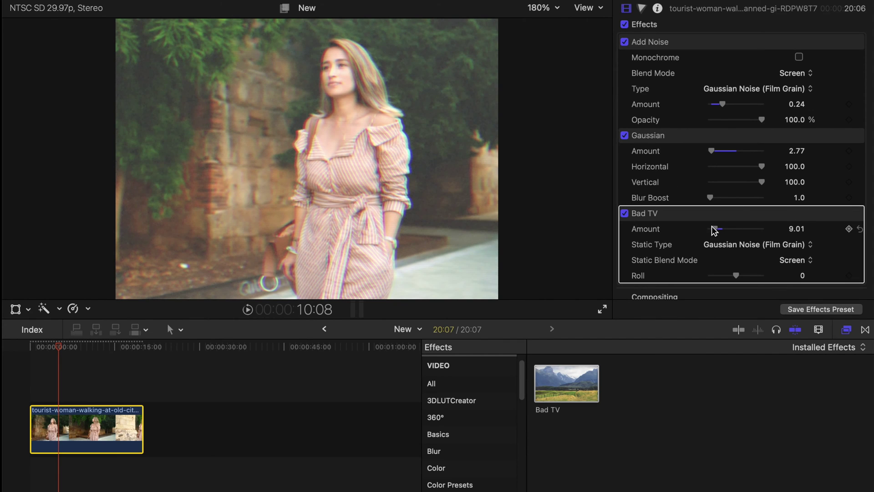
{"action": "left_click_drag", "start_coordinate": [716, 233], "coordinate": [717, 233]}
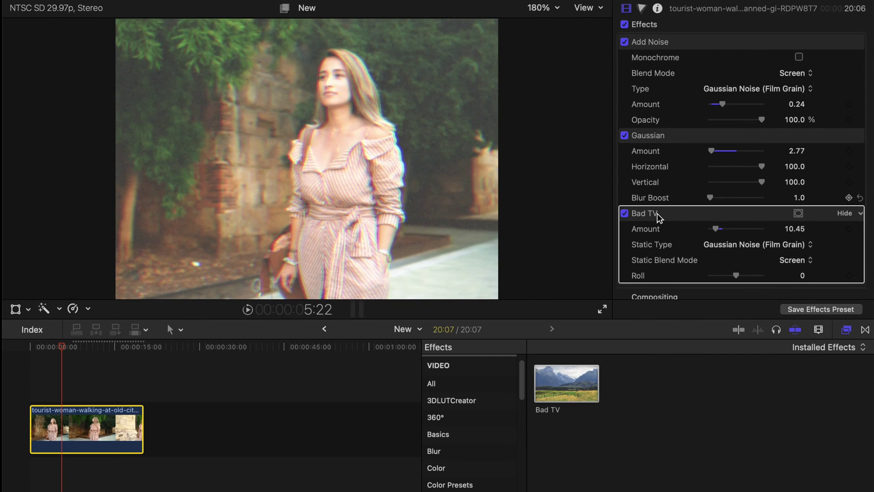
{"action": "left_click", "coordinate": [720, 244]}
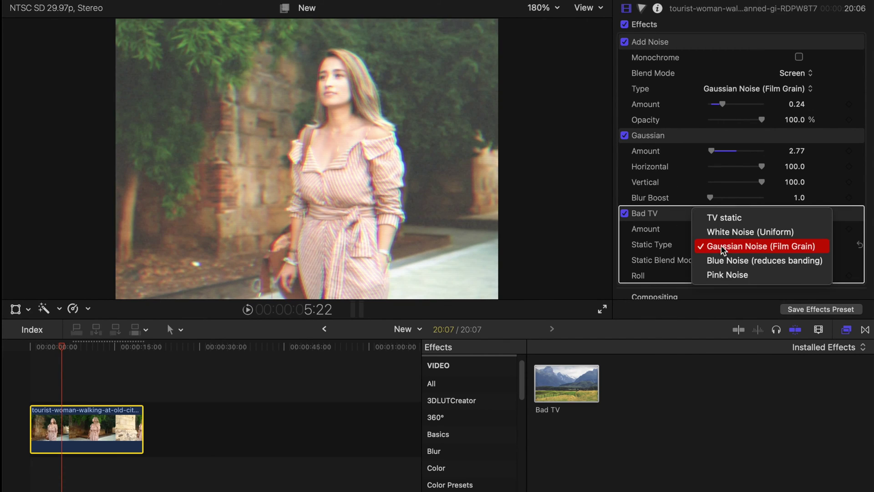
{"action": "left_click", "coordinate": [719, 221]}
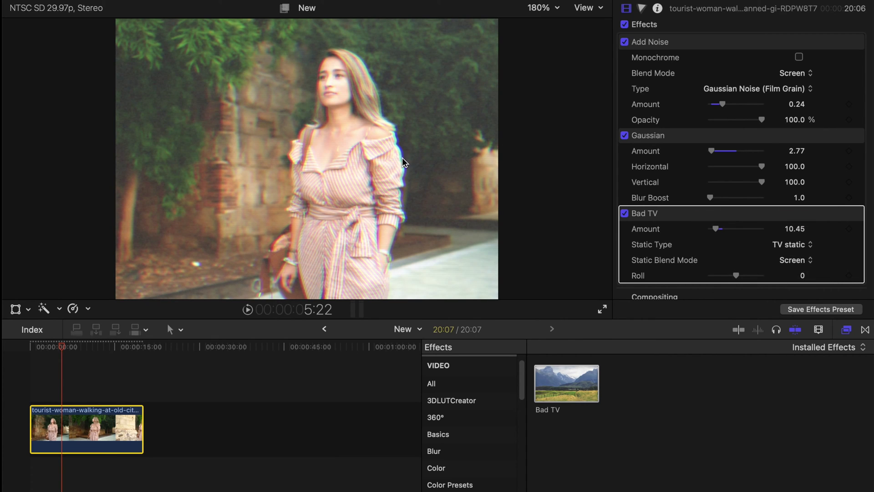
{"action": "left_click_drag", "start_coordinate": [52, 348], "coordinate": [78, 351]}
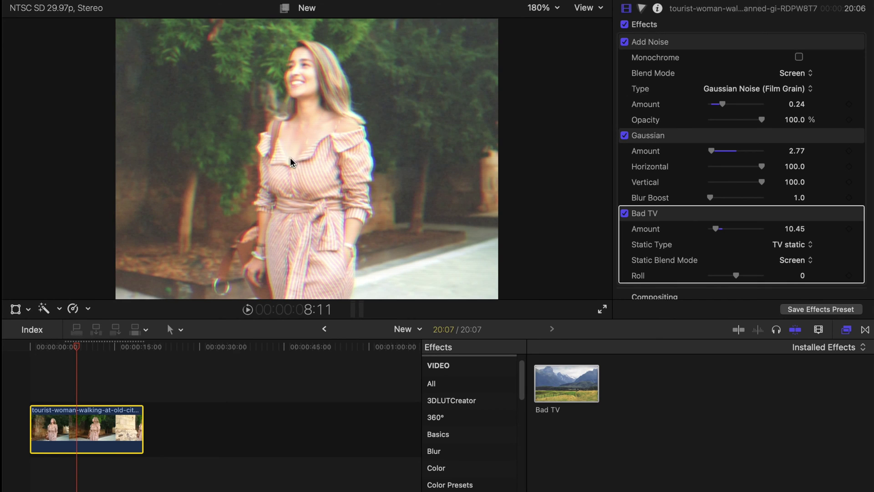
{"action": "left_click_drag", "start_coordinate": [712, 228], "coordinate": [716, 231]}
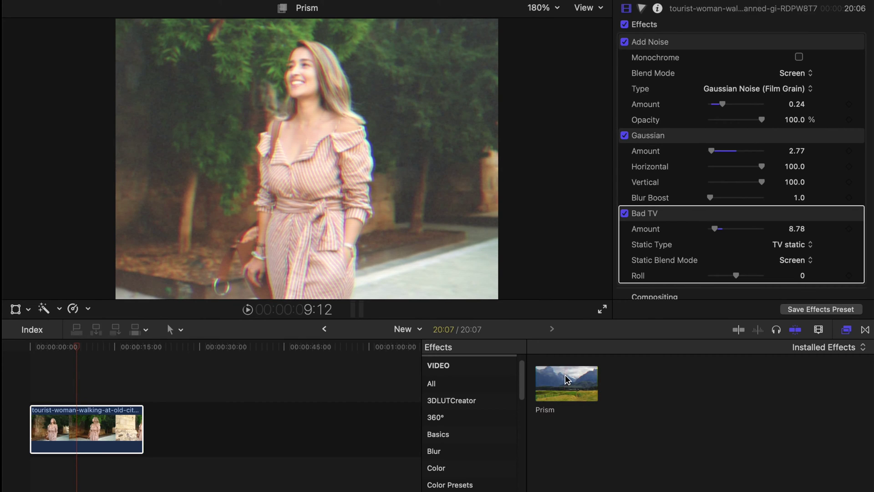
Apply Prism to the walking clip at a 274.2° angle and amount 4.0
{"action": "left_click_drag", "start_coordinate": [565, 381], "coordinate": [105, 430]}
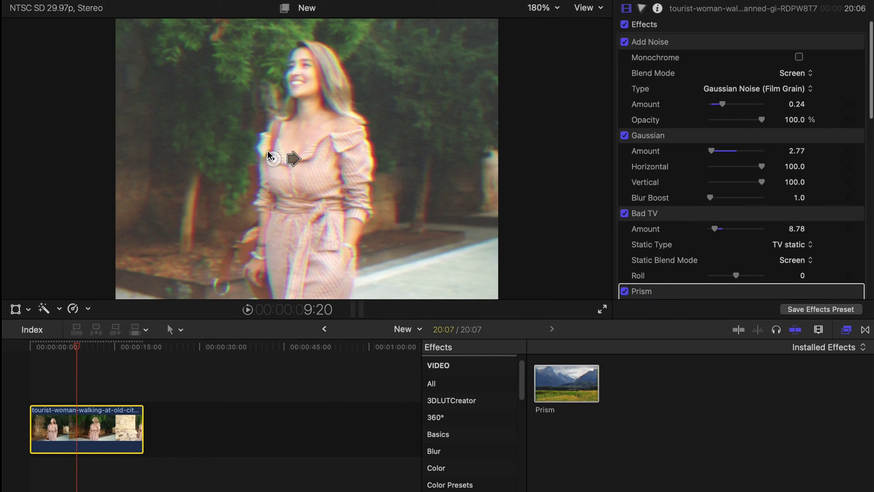
{"action": "left_click_drag", "start_coordinate": [292, 161], "coordinate": [274, 177]}
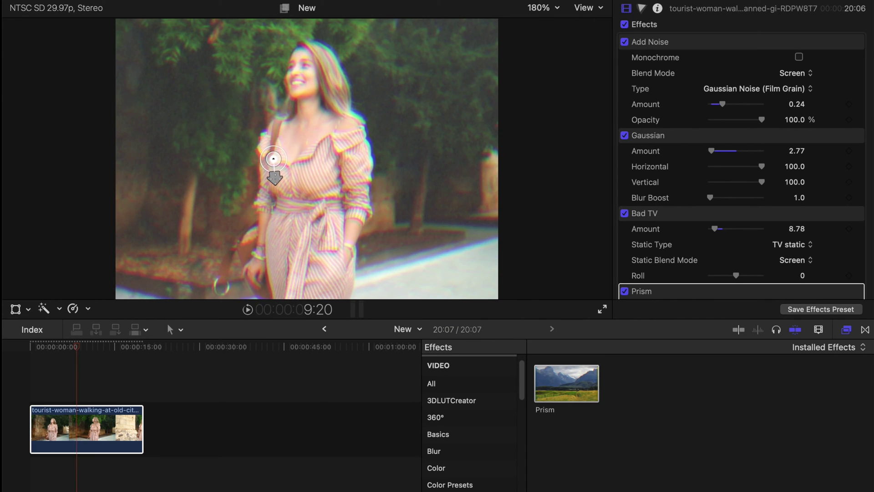
{"action": "scroll", "coordinate": [662, 191], "scroll_direction": "down", "scroll_amount": 3}
{"action": "left_click_drag", "start_coordinate": [731, 250], "coordinate": [716, 251]}
{"action": "left_click_drag", "start_coordinate": [388, 317], "coordinate": [388, 407]}
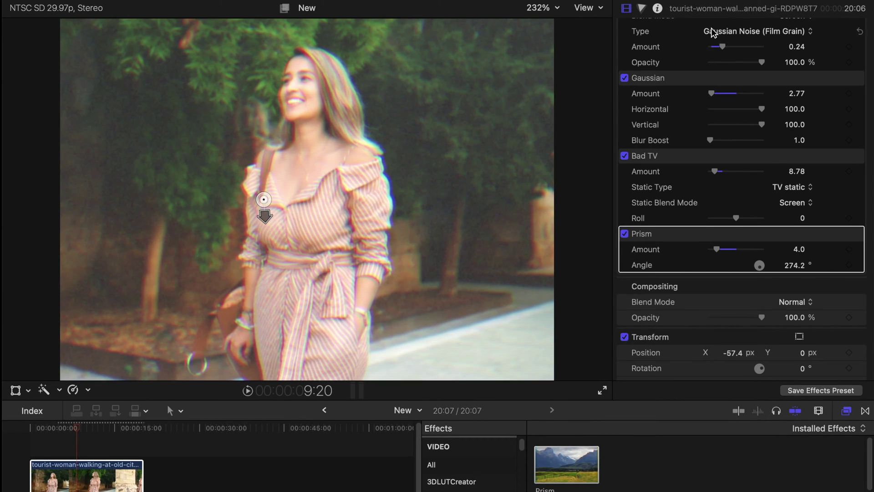
{"action": "left_click", "coordinate": [642, 8]}
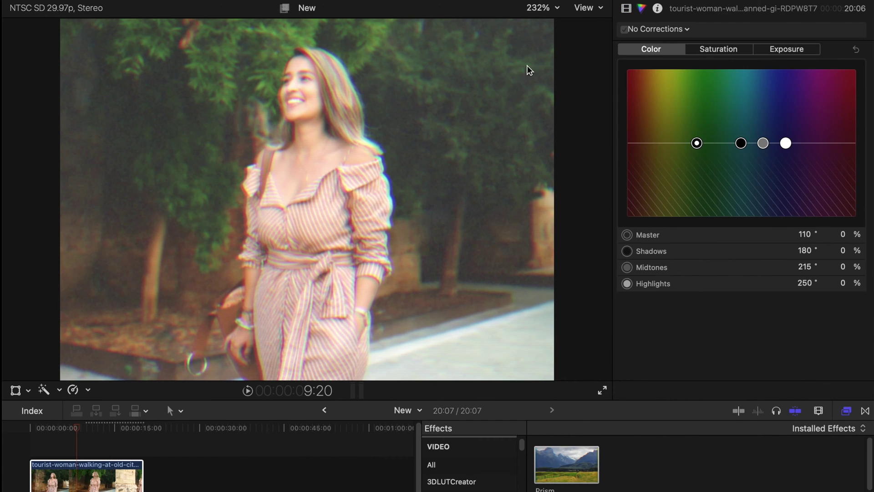
Shift the clip's colour tints and lower the Prism amount to 2.0
{"action": "left_click_drag", "start_coordinate": [696, 143], "coordinate": [644, 139]}
{"action": "left_click_drag", "start_coordinate": [741, 143], "coordinate": [789, 136]}
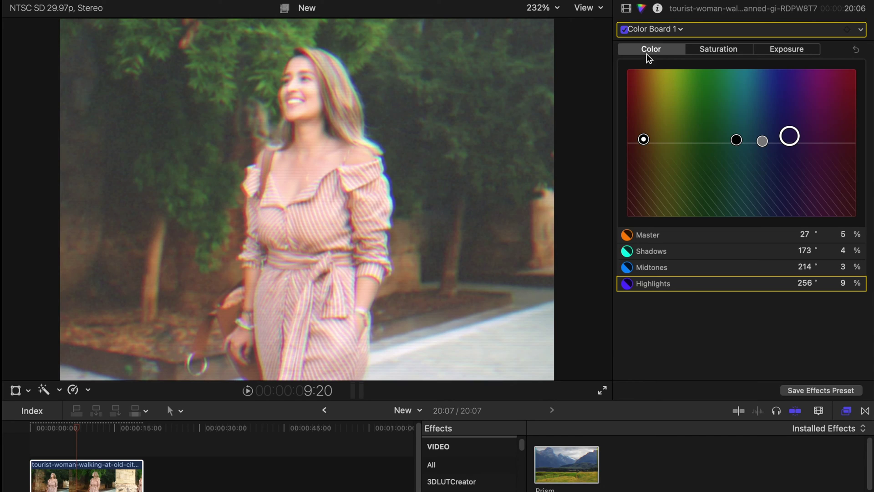
{"action": "left_click", "coordinate": [626, 8]}
{"action": "scroll", "coordinate": [708, 255], "scroll_direction": "down", "scroll_amount": 4}
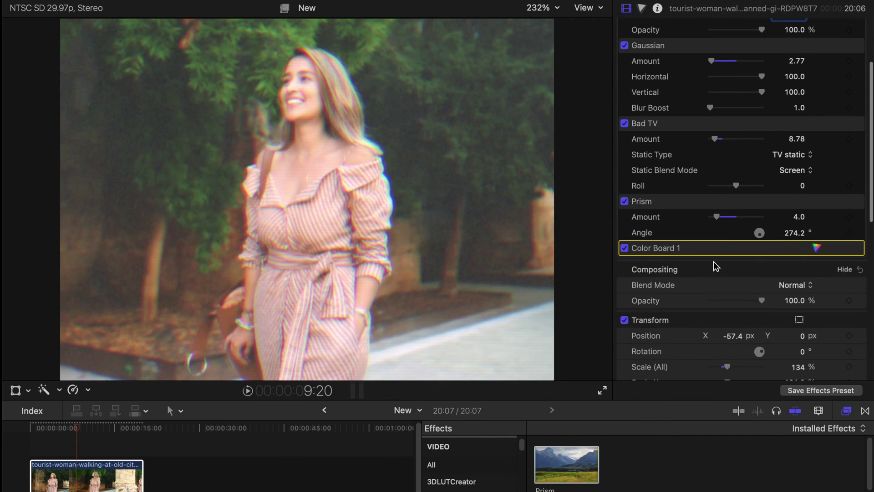
{"action": "left_click_drag", "start_coordinate": [716, 217], "coordinate": [716, 219]}
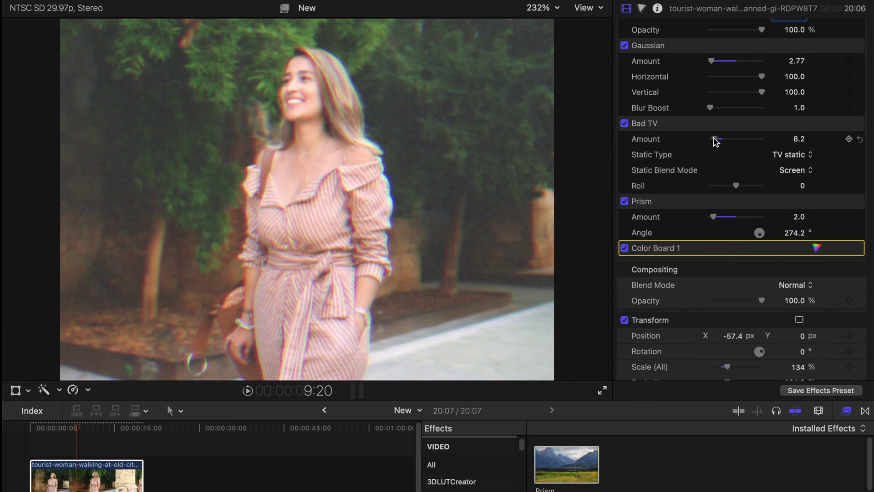
Set exposure highlights to 12%, midtones to 6%, darken master, and reset saturation to 0%
{"action": "key", "text": "super+6"}
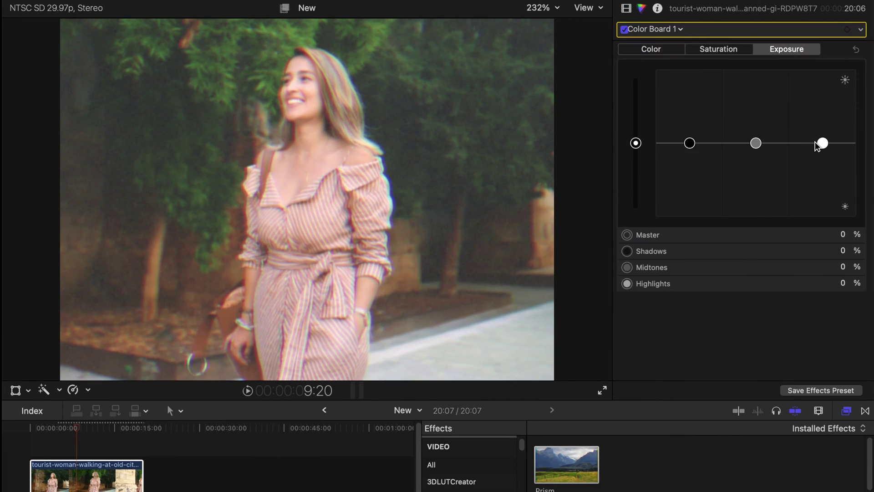
{"action": "left_click_drag", "start_coordinate": [823, 143], "coordinate": [822, 133]}
{"action": "left_click_drag", "start_coordinate": [755, 143], "coordinate": [754, 139]}
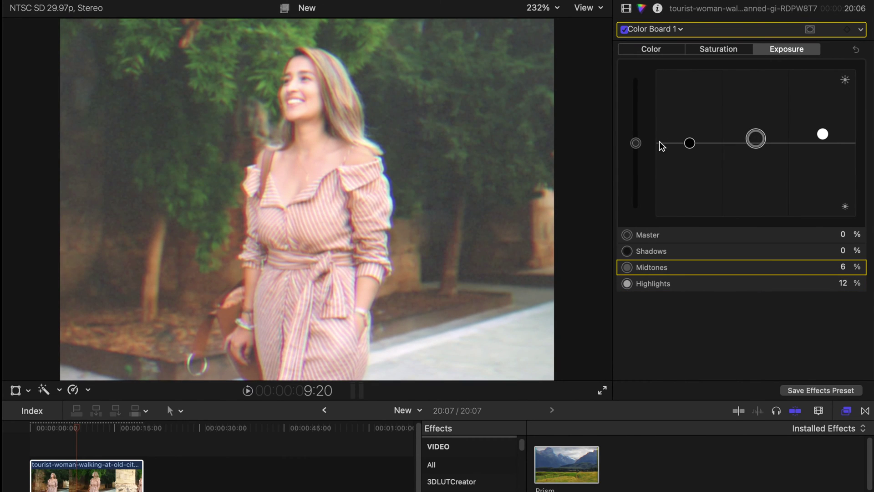
{"action": "mouse_move", "coordinate": [635, 143]}
{"action": "left_mouse_down"}
{"action": "mouse_move", "coordinate": [636, 69]}
{"action": "mouse_move", "coordinate": [636, 150]}
{"action": "mouse_move", "coordinate": [636, 137]}
{"action": "left_mouse_up"}
{"action": "left_click", "coordinate": [712, 45]}
{"action": "left_click", "coordinate": [855, 50]}
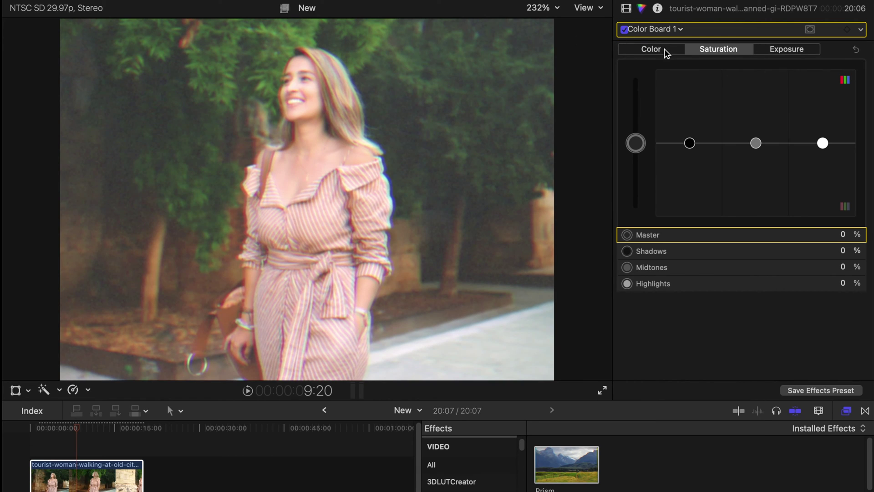
{"action": "left_click", "coordinate": [629, 11]}
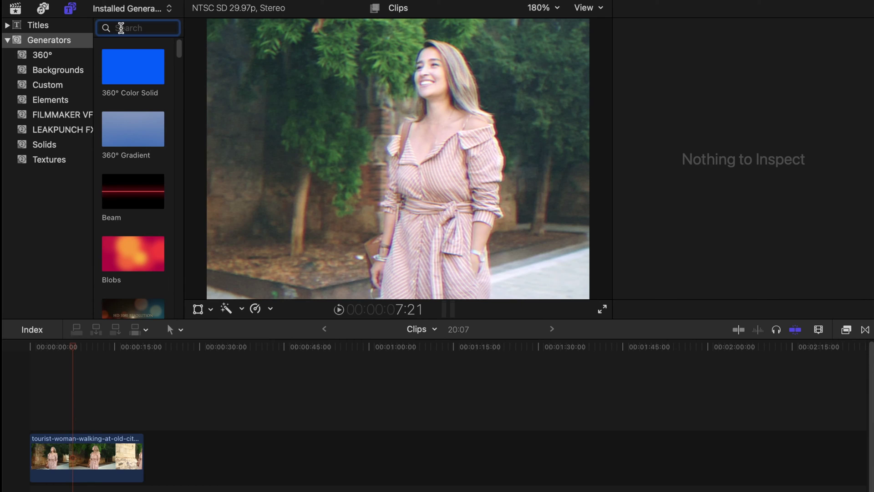
Place a Timecode generator above the walking clip, stretched to its 20:07 end
{"action": "type", "text": "time"}
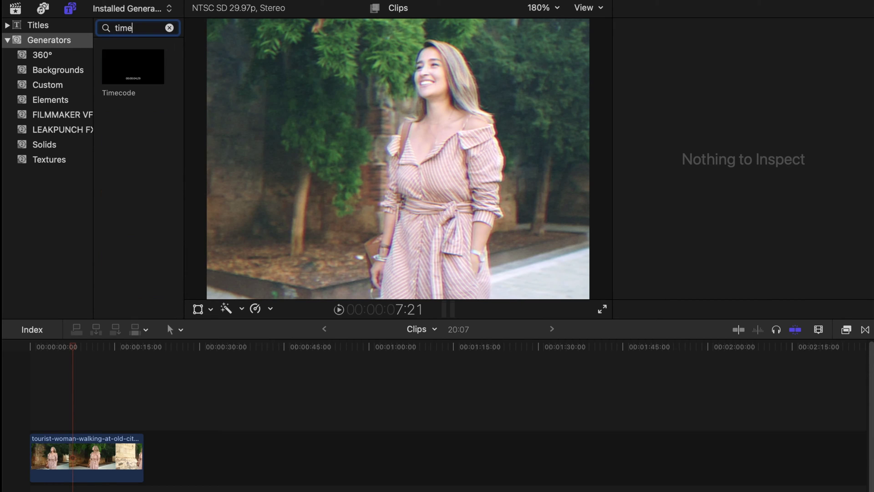
{"action": "left_click_drag", "start_coordinate": [117, 68], "coordinate": [33, 401]}
{"action": "key", "text": "super+4"}
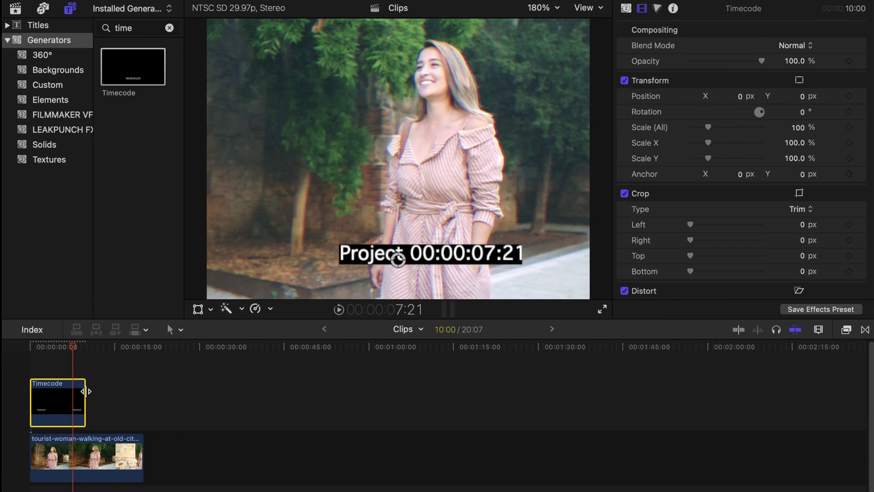
{"action": "left_click", "coordinate": [84, 394]}
{"action": "left_click_drag", "start_coordinate": [117, 396], "coordinate": [143, 395]}
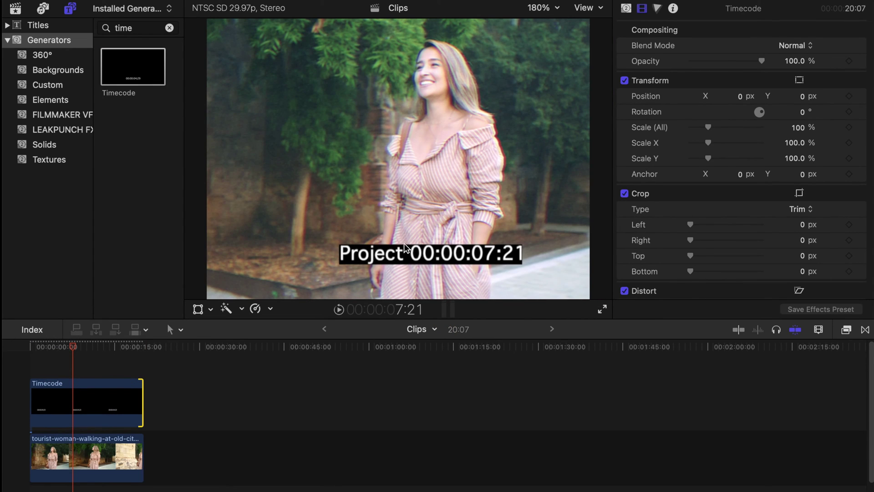
{"action": "left_click", "coordinate": [85, 390]}
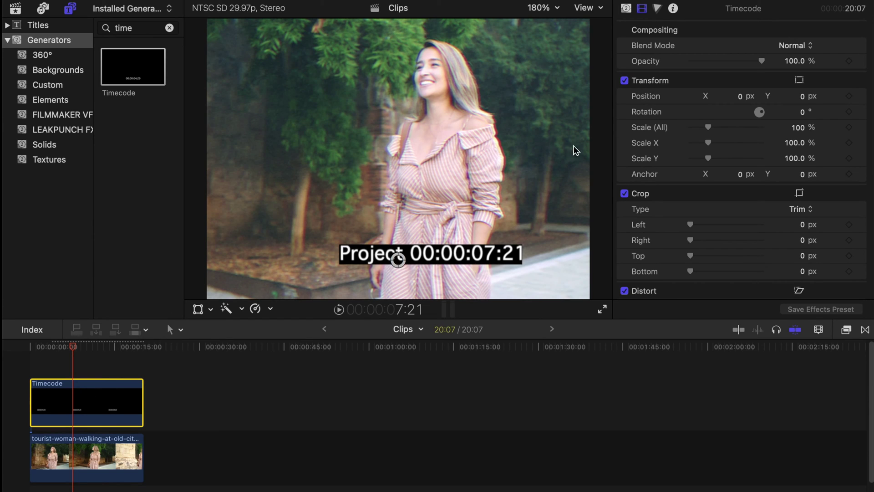
{"action": "left_click", "coordinate": [627, 8]}
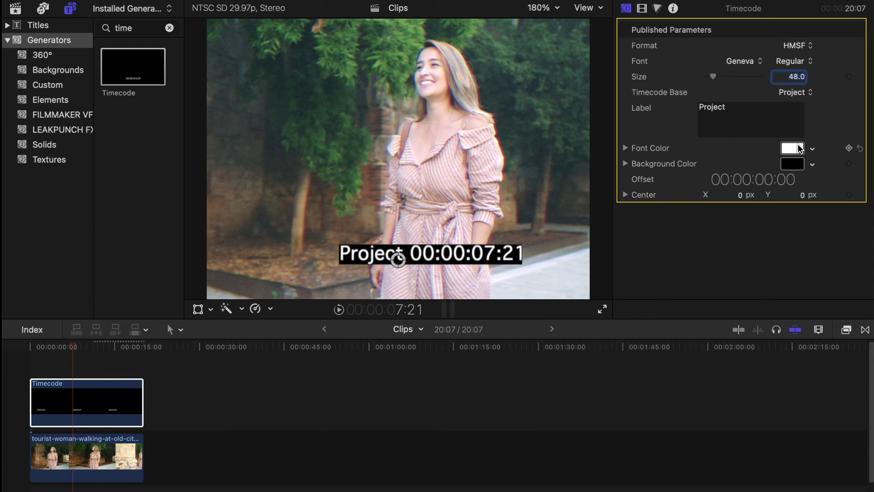
Keep the HMSF timecode format and change the label to 'VHS'
{"action": "left_click", "coordinate": [797, 45]}
{"action": "left_click", "coordinate": [797, 45]}
{"action": "left_click", "coordinate": [785, 33]}
{"action": "double_click", "coordinate": [726, 113]}
{"action": "key", "text": "BackSpace"}
{"action": "type", "text": "VHS"}
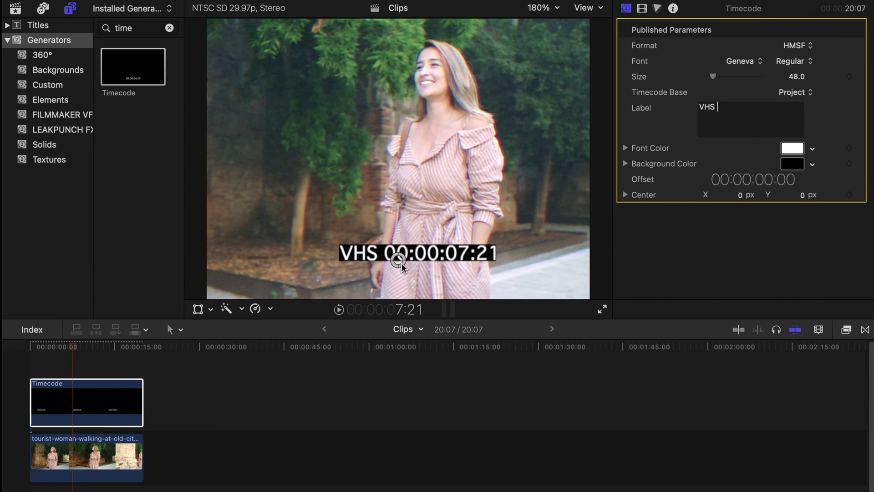
Set the VHS timecode overlay's opacity to 62.02% and play it back
{"action": "left_click", "coordinate": [50, 347]}
{"action": "left_click", "coordinate": [642, 9]}
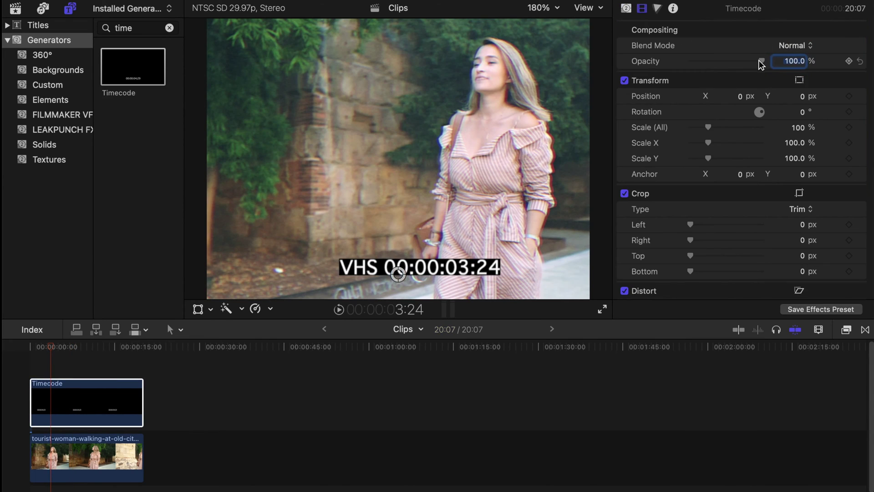
{"action": "left_click_drag", "start_coordinate": [760, 61], "coordinate": [730, 61]}
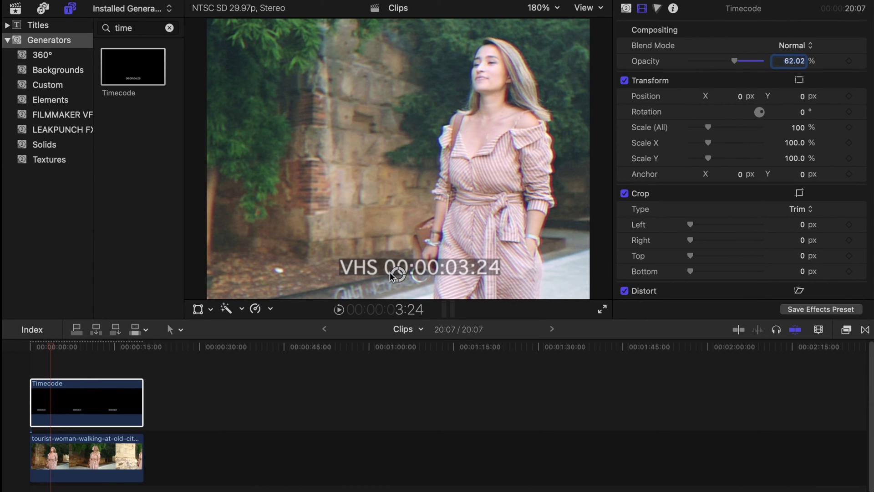
{"action": "key", "text": "space"}
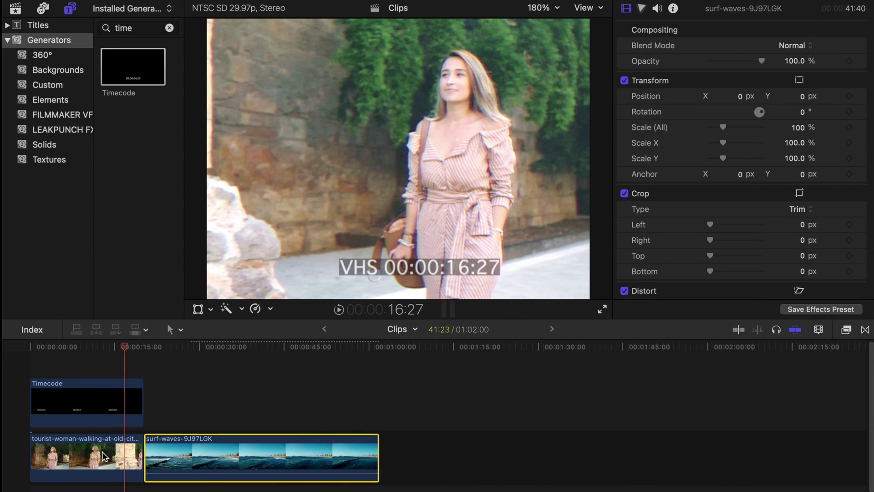
{"action": "left_click", "coordinate": [103, 455]}
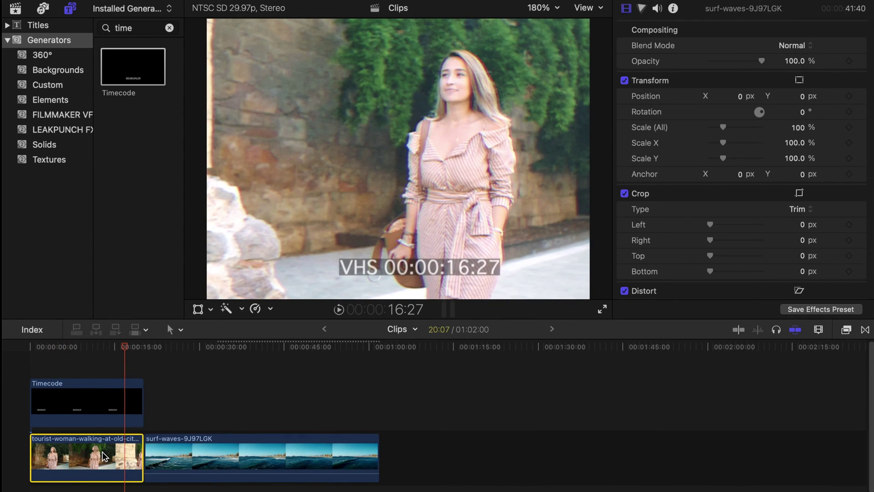
Paste the copied VHS effects onto the surf-waves clip
{"action": "left_click", "coordinate": [191, 455]}
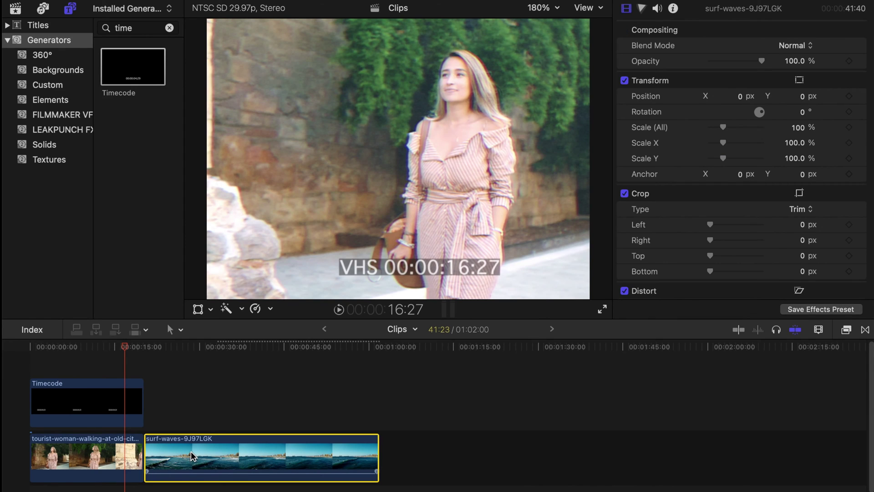
{"action": "key", "text": "super+shift+v"}
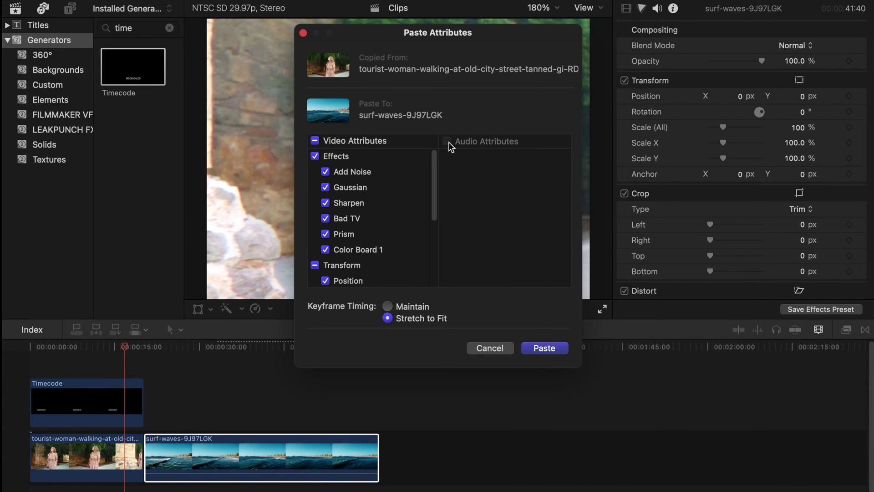
{"action": "left_click", "coordinate": [553, 346]}
Shift the surf footage slightly left to about -98 px Position X
{"action": "left_click", "coordinate": [220, 347]}
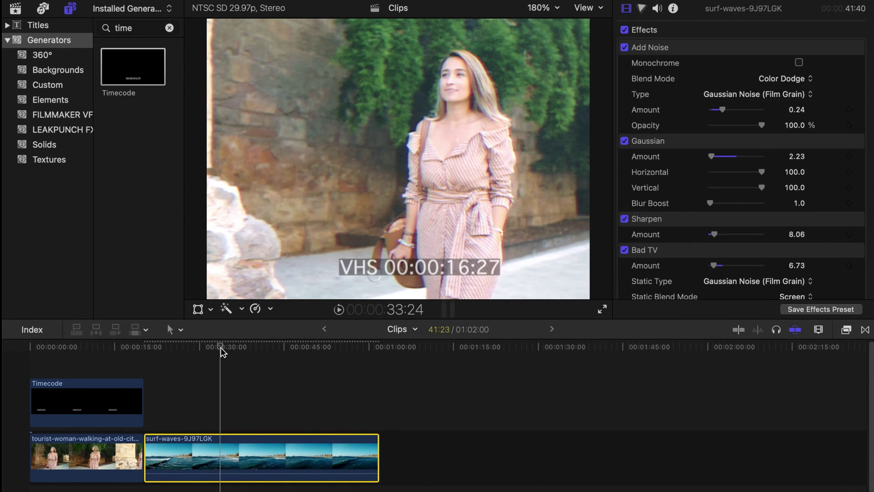
{"action": "left_click", "coordinate": [149, 350]}
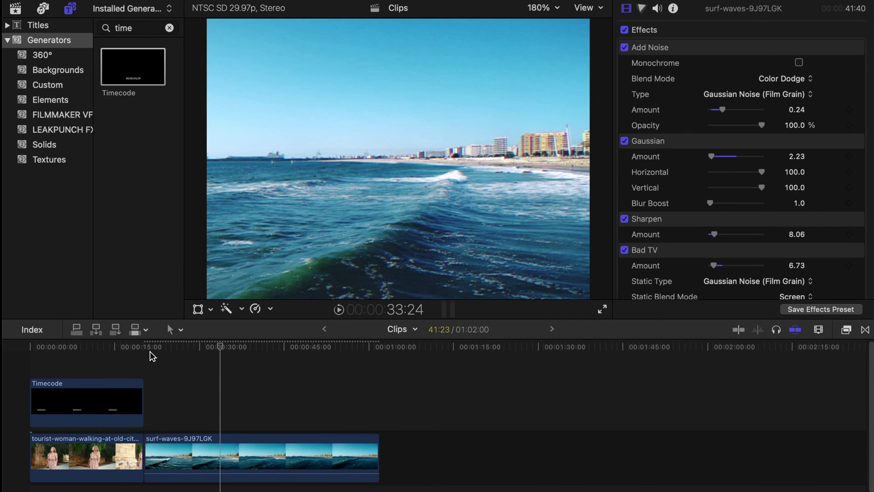
{"action": "left_click", "coordinate": [203, 349]}
{"action": "left_click_drag", "start_coordinate": [203, 350], "coordinate": [284, 350]}
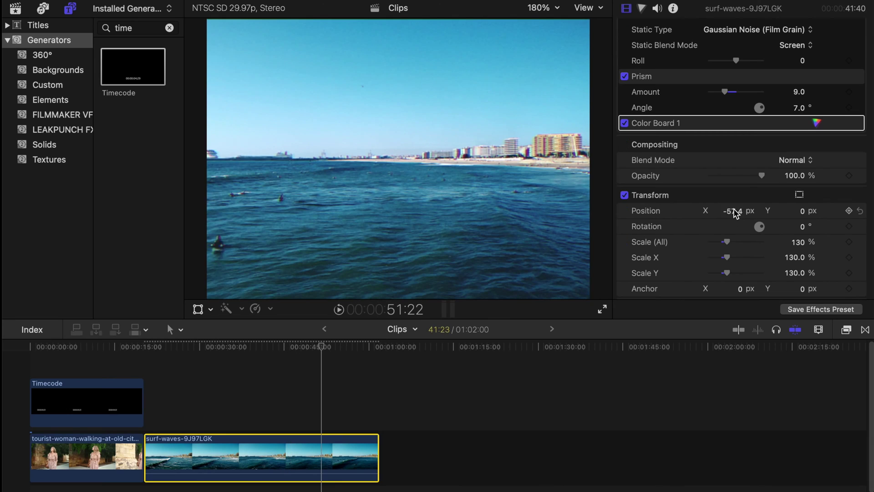
{"action": "left_click_drag", "start_coordinate": [732, 210], "coordinate": [730, 210]}
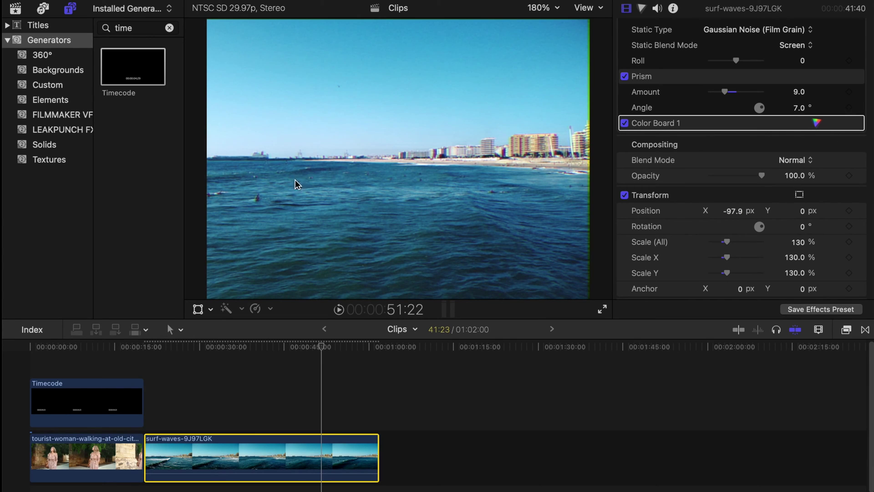
Stretch the Timecode overlay to the surf clip's end, then select the timecode overlay in the viewer
{"action": "left_click_drag", "start_coordinate": [143, 402], "coordinate": [383, 412]}
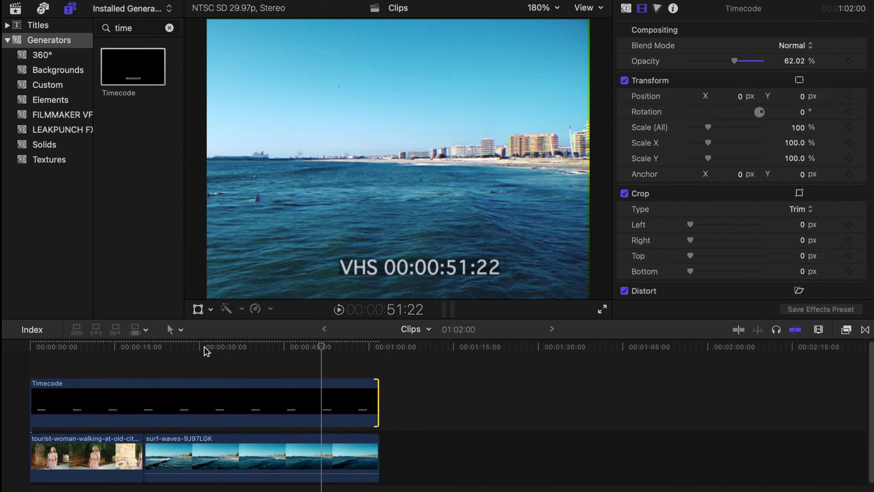
{"action": "left_click", "coordinate": [155, 356]}
{"action": "left_click", "coordinate": [346, 181]}
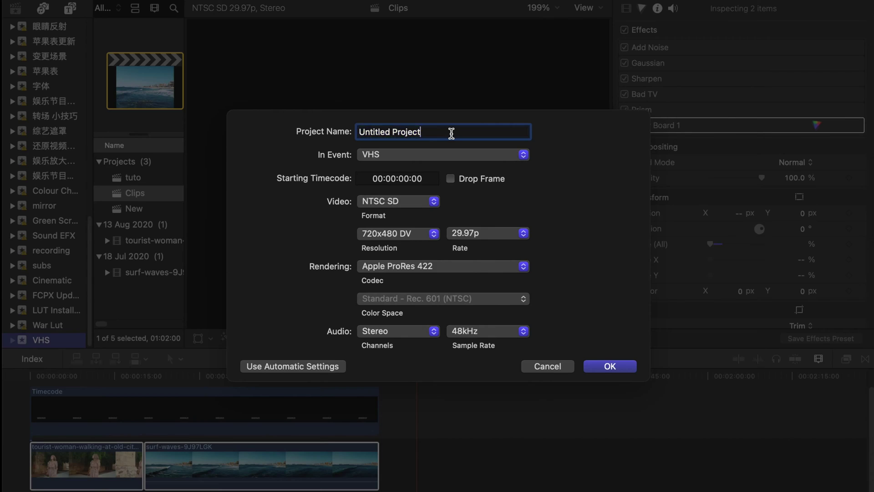
Create the project 'Plugins' with a 4K 3840x2160 video format
{"action": "double_click", "coordinate": [451, 133]}
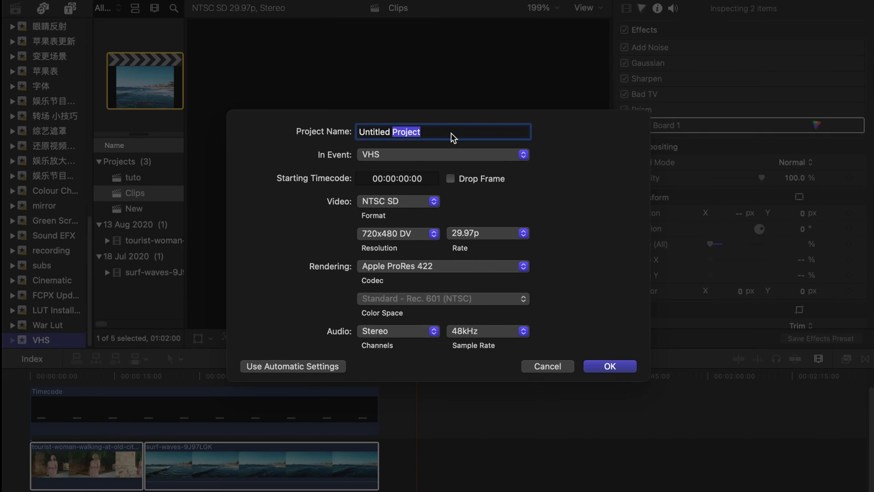
{"action": "key", "text": "BackSpace"}
{"action": "key", "text": "BackSpace"}
{"action": "key", "text": "BackSpace"}
{"action": "key", "text": "BackSpace"}
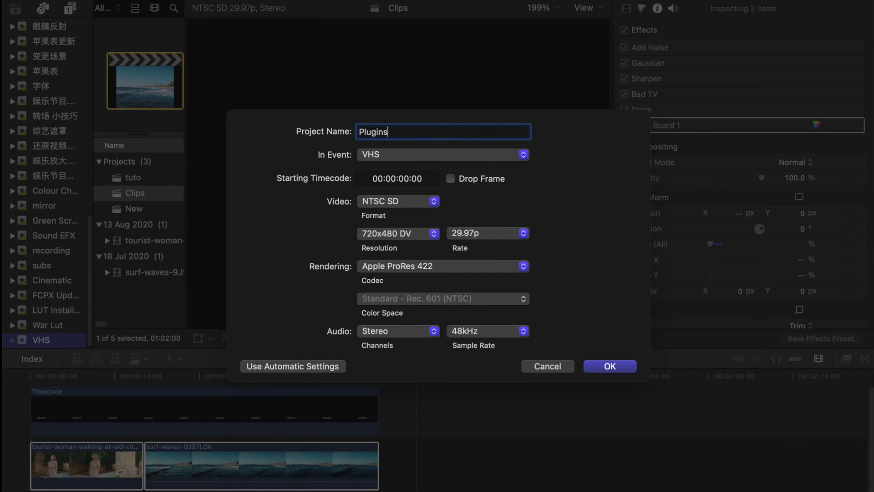
{"action": "left_click", "coordinate": [402, 206]}
{"action": "left_click", "coordinate": [408, 246]}
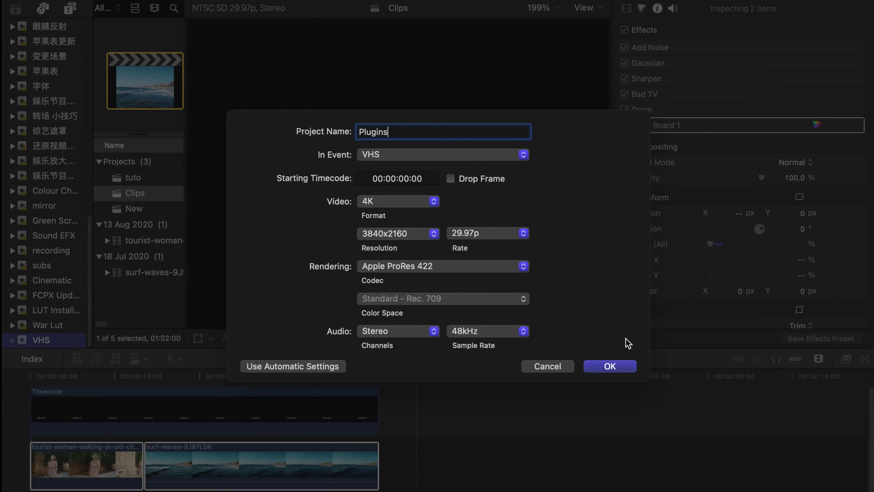
{"action": "left_click", "coordinate": [631, 371]}
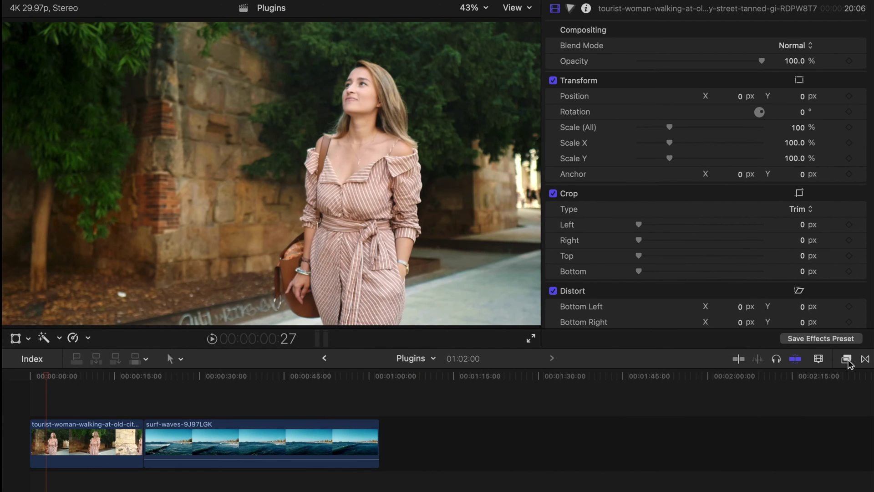
Apply the VHS FX - Builder effect to the woman-walking clip
{"action": "left_click", "coordinate": [847, 363]}
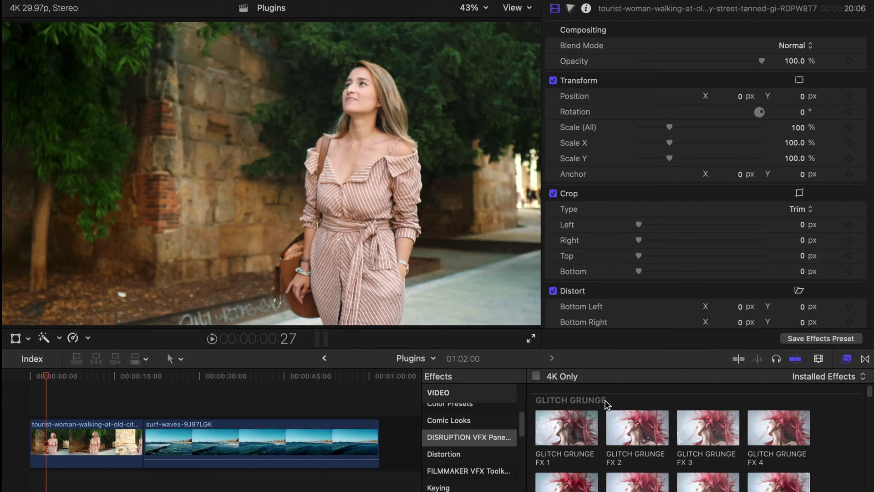
{"action": "scroll", "coordinate": [607, 403], "scroll_direction": "down", "scroll_amount": 2}
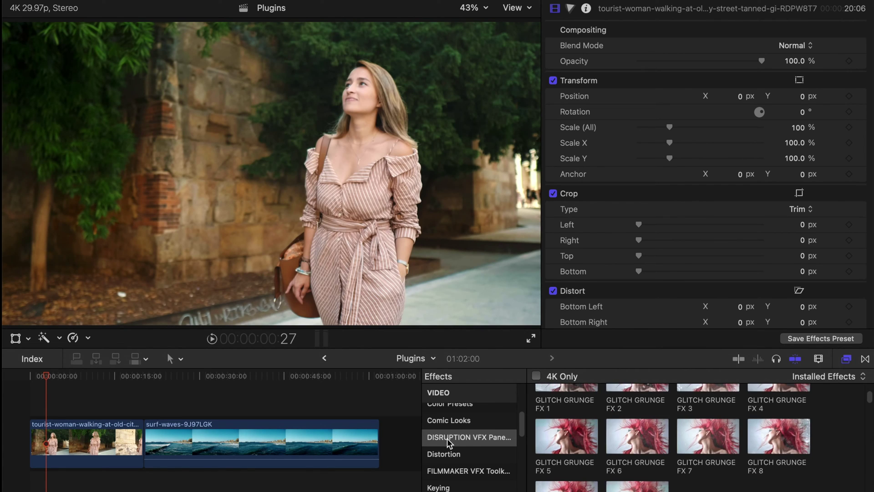
{"action": "scroll", "coordinate": [560, 407], "scroll_direction": "down", "scroll_amount": 10}
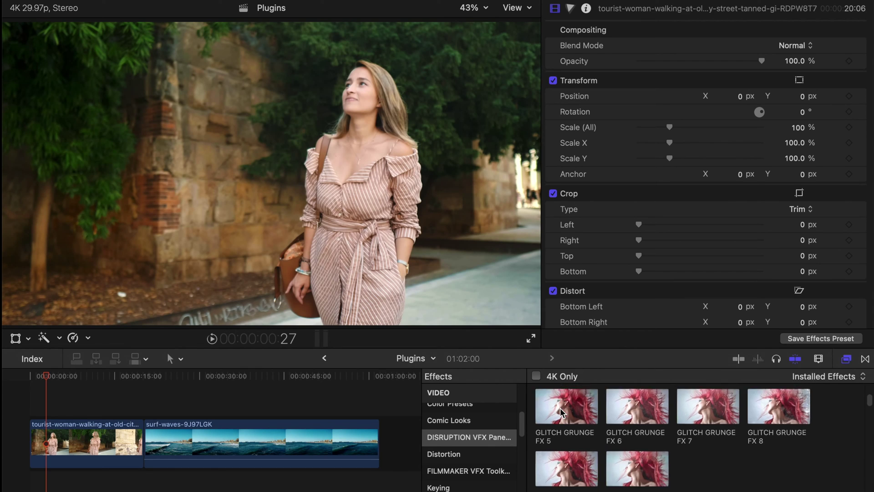
{"action": "scroll", "coordinate": [560, 408], "scroll_direction": "down", "scroll_amount": 5}
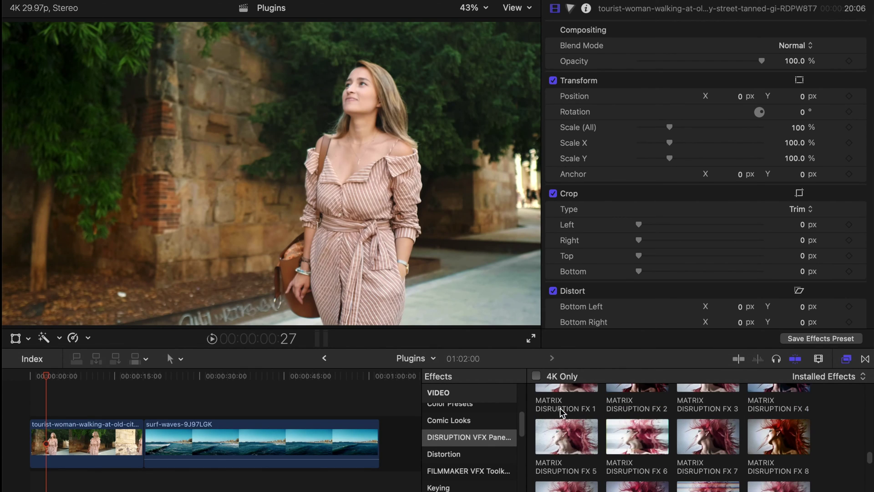
{"action": "scroll", "coordinate": [690, 411], "scroll_direction": "down", "scroll_amount": 6}
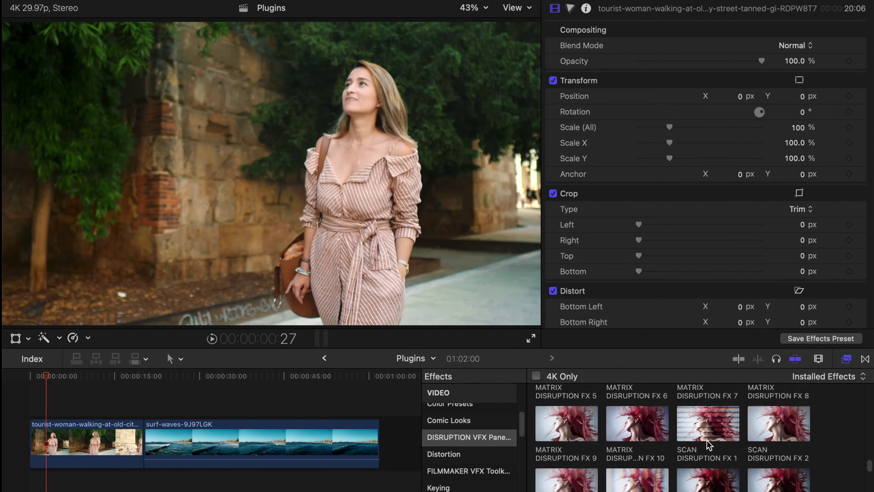
{"action": "left_click", "coordinate": [568, 457]}
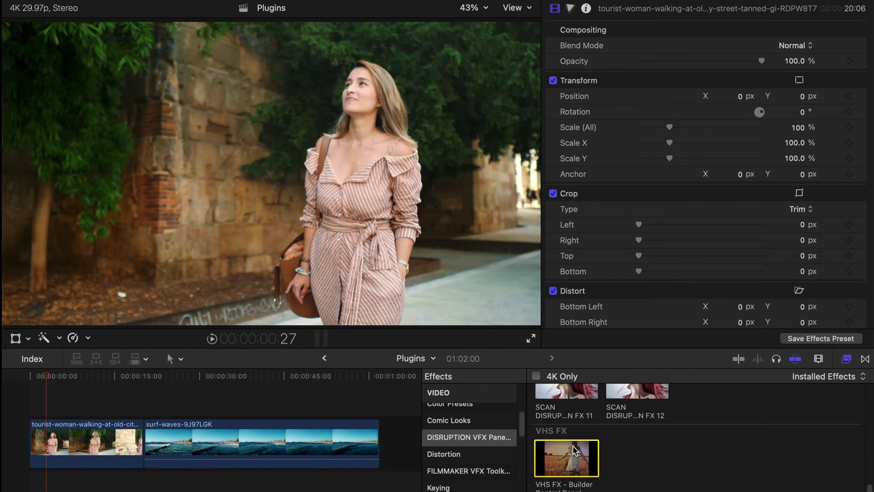
{"action": "left_click_drag", "start_coordinate": [568, 457], "coordinate": [106, 433]}
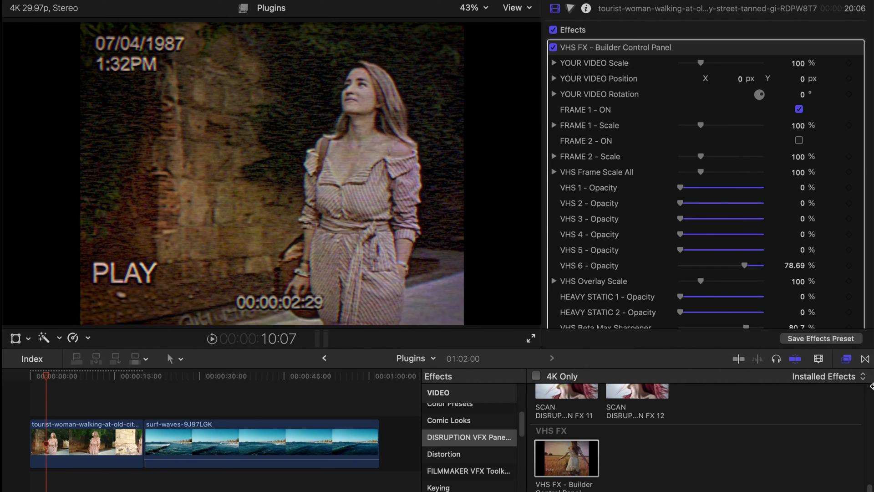
{"action": "left_click", "coordinate": [849, 359]}
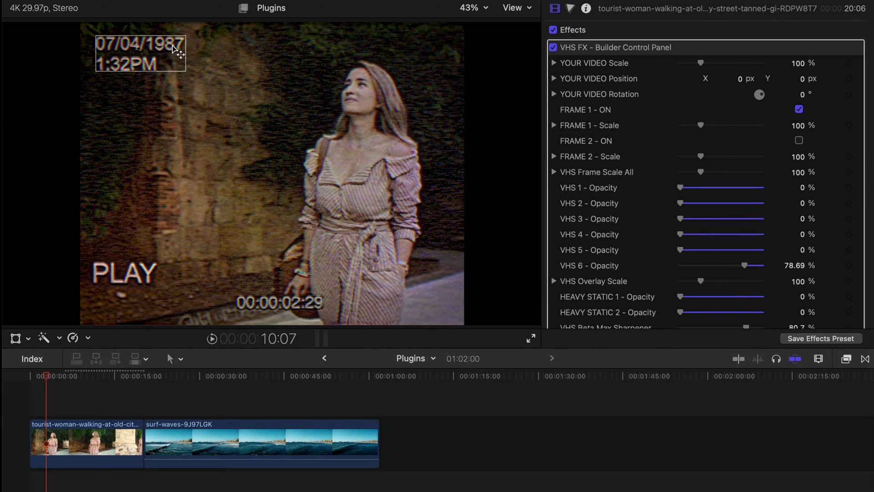
Set VHS 1 overlay to full opacity, turn VHS 2 off, and reset overlay scale to 100%
{"action": "mouse_move", "coordinate": [680, 188]}
{"action": "left_mouse_down"}
{"action": "mouse_move", "coordinate": [763, 191]}
{"action": "mouse_move", "coordinate": [680, 188]}
{"action": "left_mouse_up"}
{"action": "left_click_drag", "start_coordinate": [680, 203], "coordinate": [630, 222]}
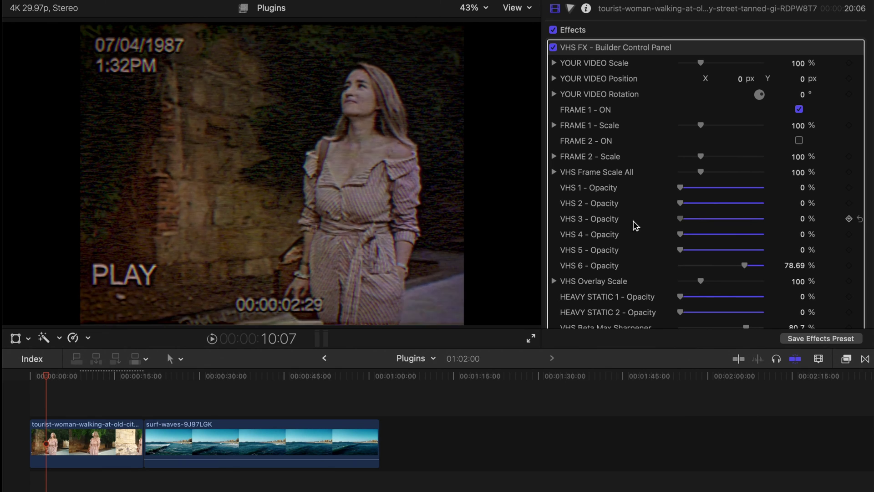
{"action": "left_click_drag", "start_coordinate": [680, 234], "coordinate": [646, 254]}
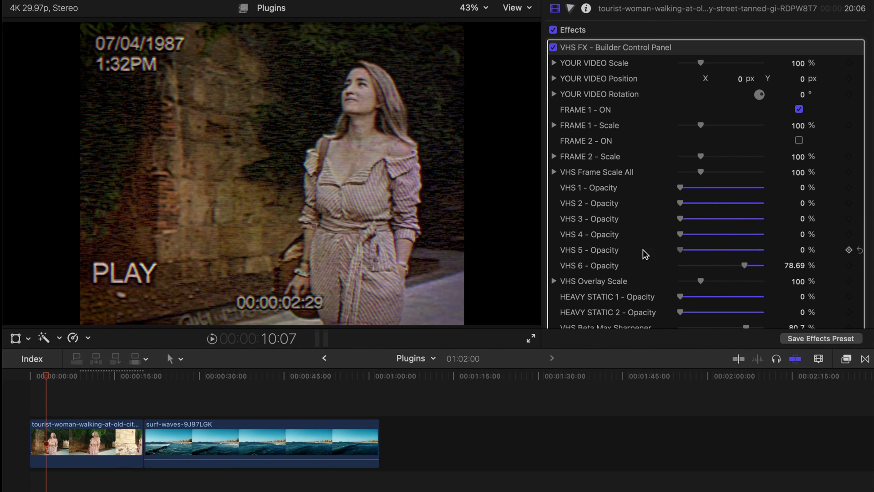
{"action": "scroll", "coordinate": [714, 276], "scroll_direction": "down", "scroll_amount": 2}
{"action": "mouse_move", "coordinate": [702, 260]}
{"action": "left_mouse_down"}
{"action": "mouse_move", "coordinate": [731, 267]}
{"action": "mouse_move", "coordinate": [756, 259]}
{"action": "mouse_move", "coordinate": [646, 263]}
{"action": "mouse_move", "coordinate": [685, 265]}
{"action": "left_mouse_up"}
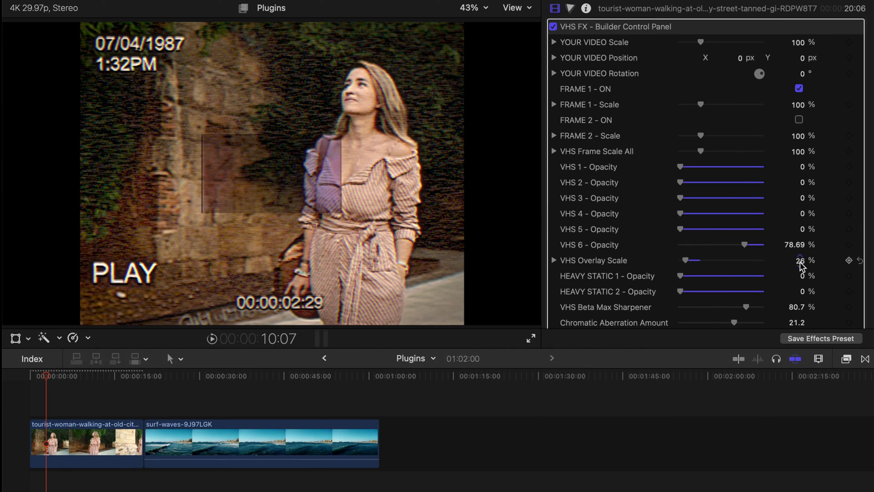
{"action": "left_click", "coordinate": [860, 260]}
{"action": "scroll", "coordinate": [719, 277], "scroll_direction": "down", "scroll_amount": 6}
{"action": "left_click_drag", "start_coordinate": [686, 217], "coordinate": [674, 240]}
Keep RGB edge separation at 41.47% and chromatic aberration at 21.2
{"action": "scroll", "coordinate": [680, 207], "scroll_direction": "down", "scroll_amount": 4}
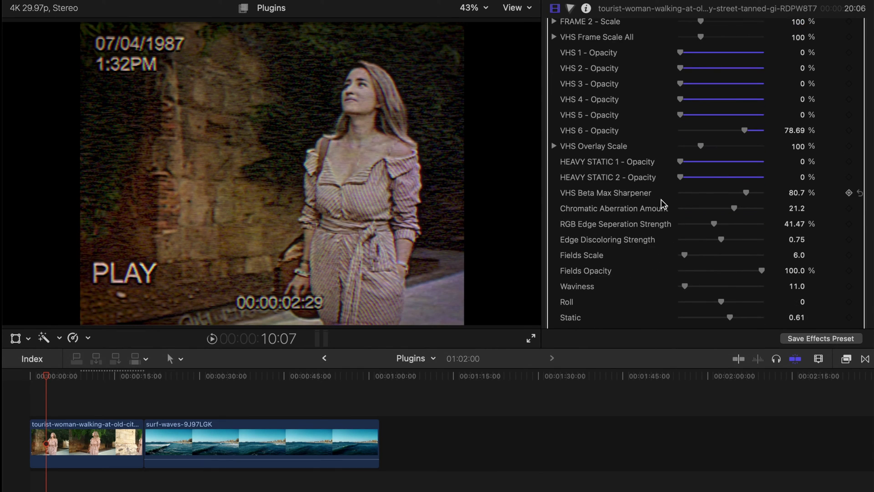
{"action": "scroll", "coordinate": [685, 205], "scroll_direction": "down", "scroll_amount": 1}
{"action": "left_click_drag", "start_coordinate": [713, 210], "coordinate": [761, 193]}
{"action": "left_click", "coordinate": [859, 209]}
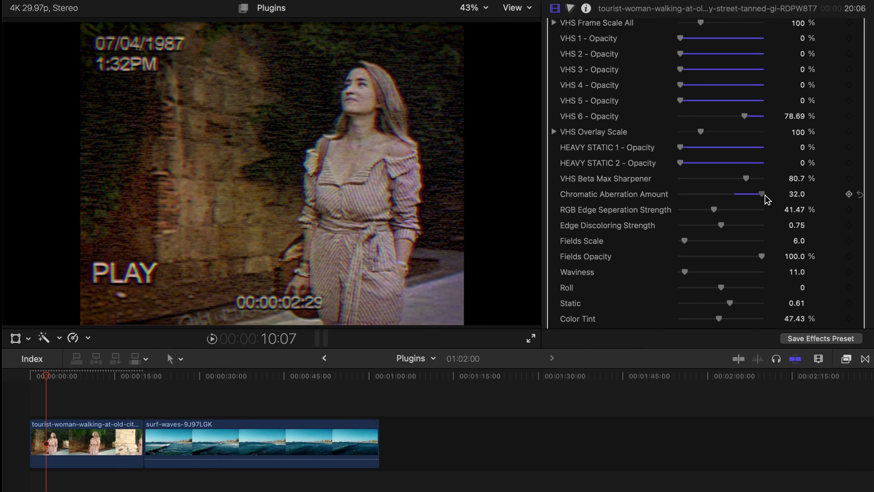
{"action": "scroll", "coordinate": [681, 224], "scroll_direction": "down", "scroll_amount": 3}
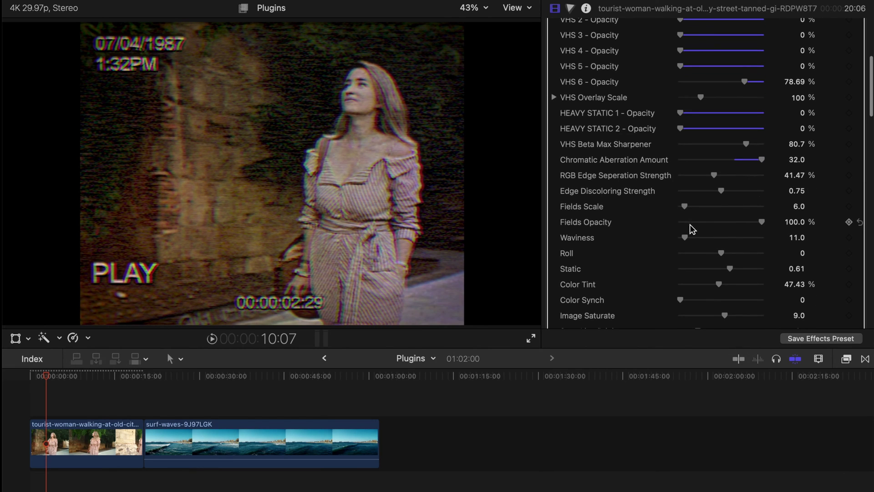
{"action": "left_click", "coordinate": [860, 160]}
Reset picture roll to 0 and set the timecode to 00:08:00:00 at 64.52% opacity
{"action": "scroll", "coordinate": [691, 248], "scroll_direction": "down", "scroll_amount": 6}
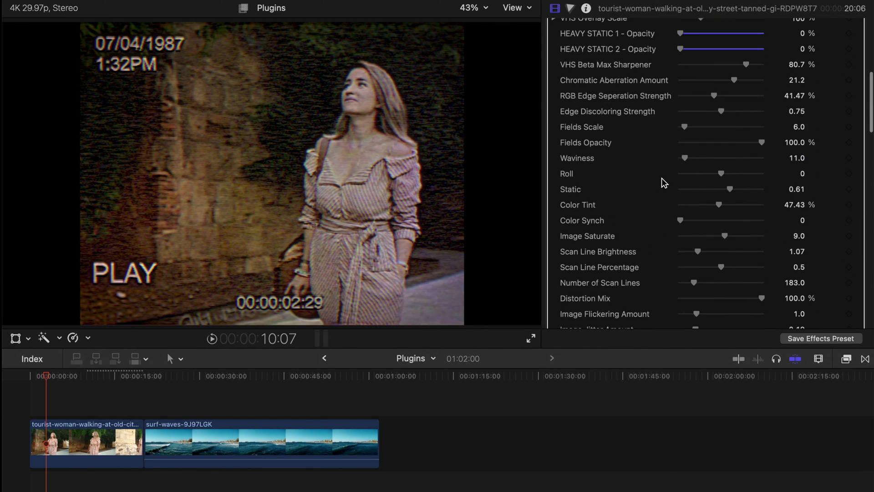
{"action": "mouse_move", "coordinate": [721, 174]}
{"action": "left_mouse_down"}
{"action": "mouse_move", "coordinate": [743, 175]}
{"action": "mouse_move", "coordinate": [729, 174]}
{"action": "left_mouse_up"}
{"action": "left_click", "coordinate": [859, 174]}
{"action": "mouse_move", "coordinate": [684, 159]}
{"action": "left_mouse_down"}
{"action": "mouse_move", "coordinate": [716, 166]}
{"action": "mouse_move", "coordinate": [684, 165]}
{"action": "left_mouse_up"}
{"action": "scroll", "coordinate": [710, 218], "scroll_direction": "down", "scroll_amount": 8}
{"action": "left_click_drag", "start_coordinate": [731, 273], "coordinate": [779, 309]}
Reset the timecode position to 00:00:00:00 and set the timecode scale to 262%
{"action": "scroll", "coordinate": [729, 296], "scroll_direction": "down", "scroll_amount": 2}
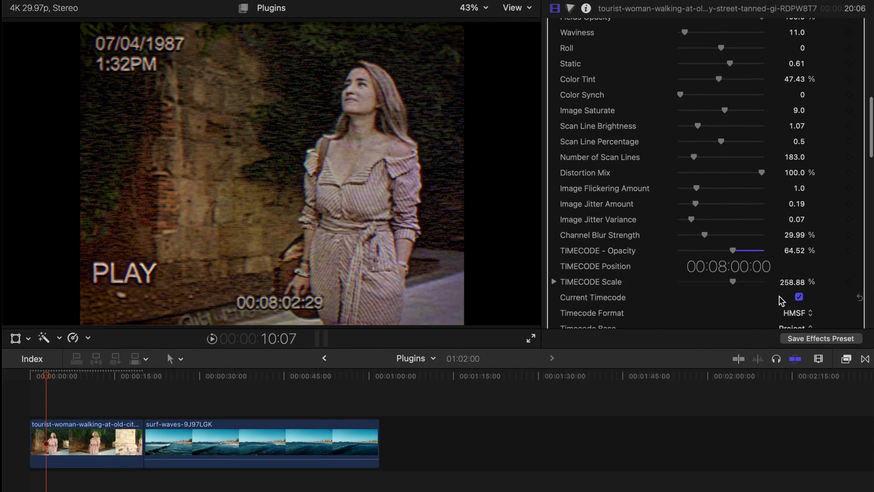
{"action": "scroll", "coordinate": [728, 269], "scroll_direction": "up", "scroll_amount": 5}
{"action": "scroll", "coordinate": [725, 269], "scroll_direction": "down", "scroll_amount": 5}
{"action": "left_click", "coordinate": [860, 256]}
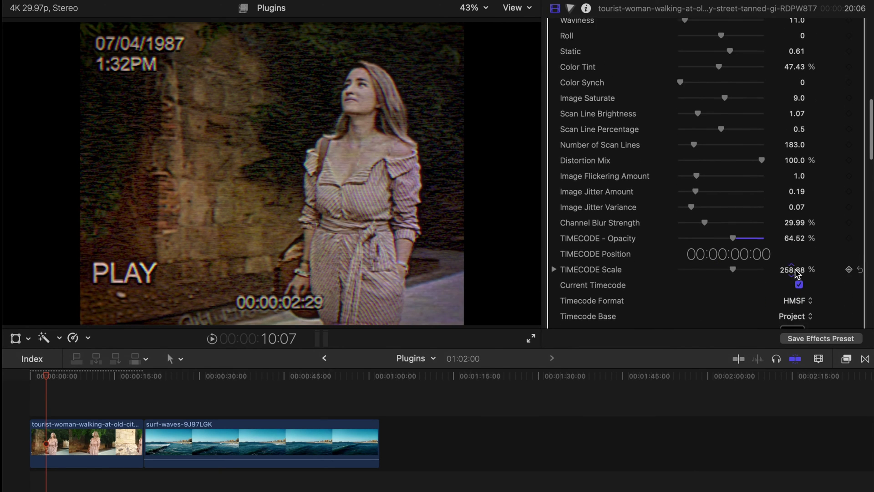
{"action": "scroll", "coordinate": [751, 255], "scroll_direction": "down", "scroll_amount": 2}
{"action": "mouse_move", "coordinate": [735, 240]}
{"action": "left_mouse_down"}
{"action": "mouse_move", "coordinate": [745, 244]}
{"action": "mouse_move", "coordinate": [730, 247]}
{"action": "left_mouse_up"}
{"action": "scroll", "coordinate": [837, 244], "scroll_direction": "down", "scroll_amount": 1}
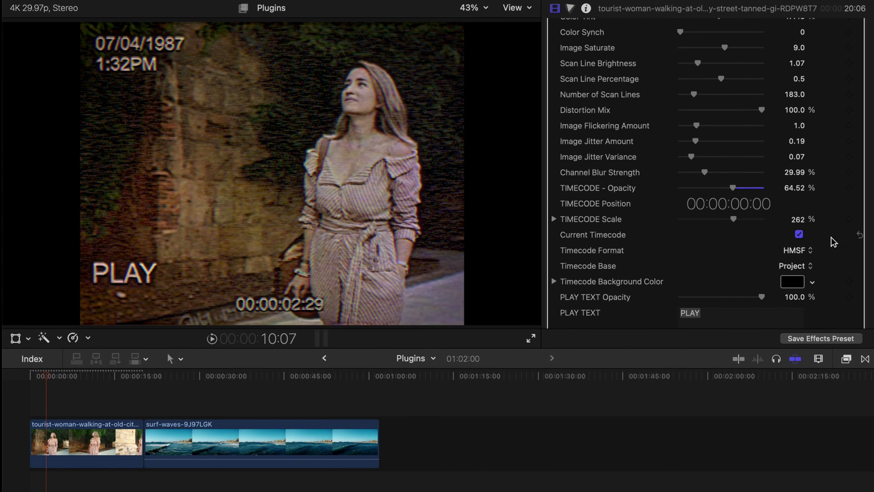
{"action": "scroll", "coordinate": [763, 270], "scroll_direction": "down", "scroll_amount": 1}
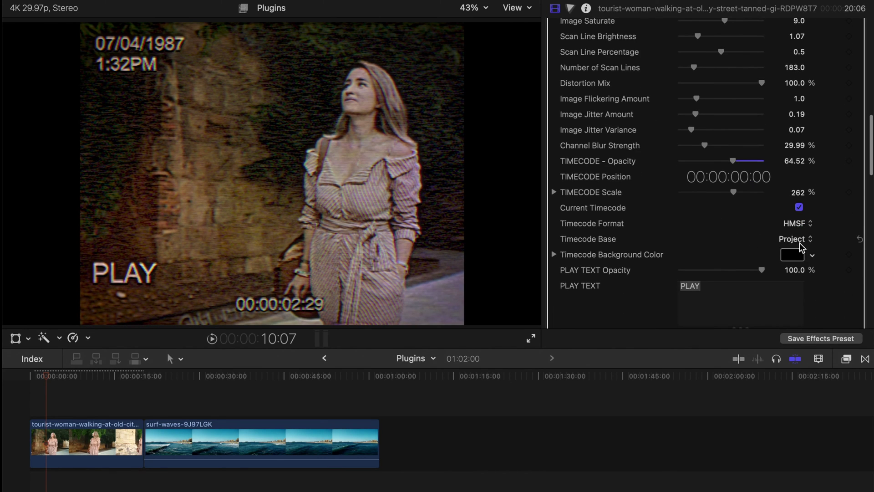
Keep Timecode Base on Project and change the PLAY text to VHS
{"action": "left_click", "coordinate": [804, 241]}
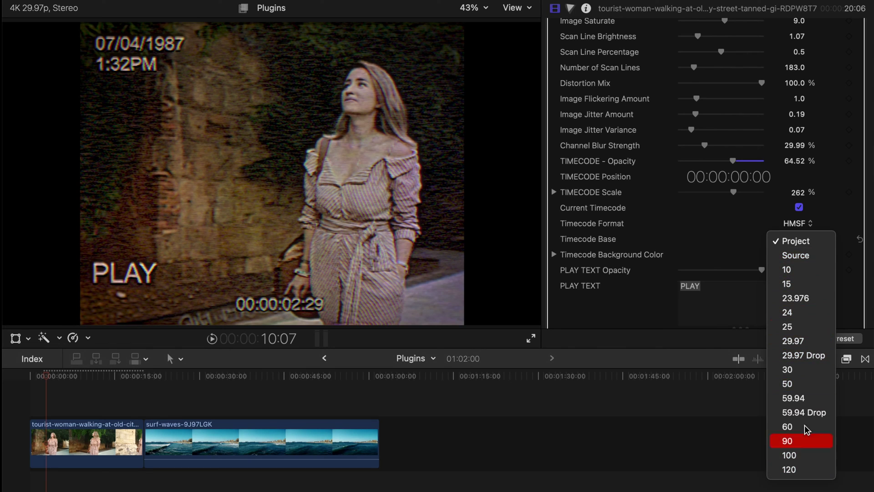
{"action": "left_click", "coordinate": [712, 236]}
{"action": "scroll", "coordinate": [744, 237], "scroll_direction": "down", "scroll_amount": 2}
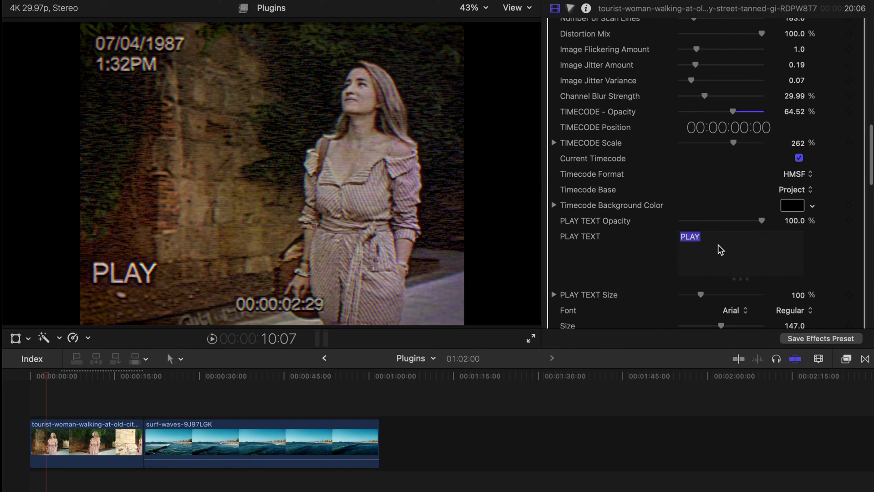
{"action": "type", "text": "VHS"}
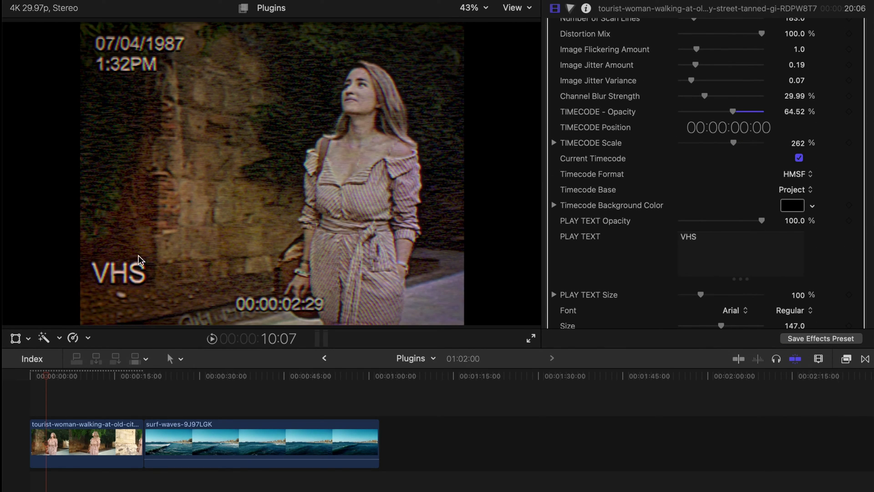
{"action": "scroll", "coordinate": [706, 182], "scroll_direction": "down", "scroll_amount": 10}
{"action": "scroll", "coordinate": [705, 182], "scroll_direction": "up", "scroll_amount": 20}
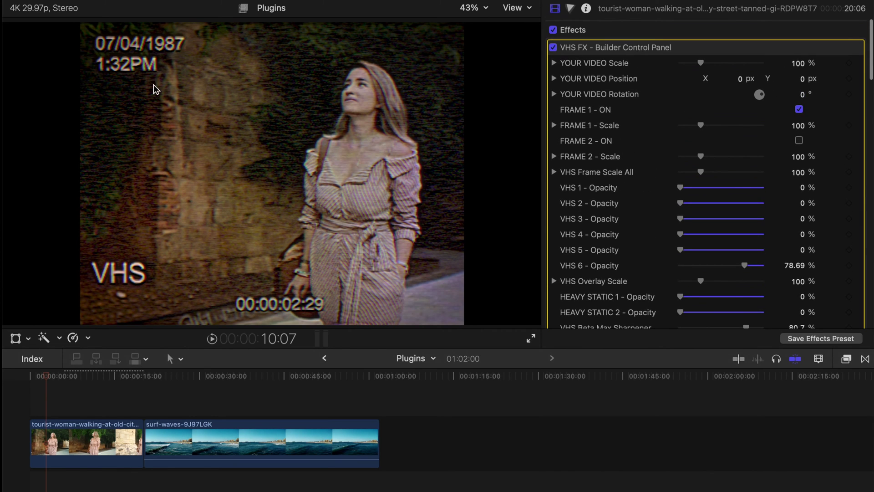
Switch from FRAME 1 to FRAME 2 at 108%, with overall frame scale at 100%
{"action": "left_click", "coordinate": [798, 109]}
{"action": "left_click", "coordinate": [799, 109]}
{"action": "left_click", "coordinate": [798, 140]}
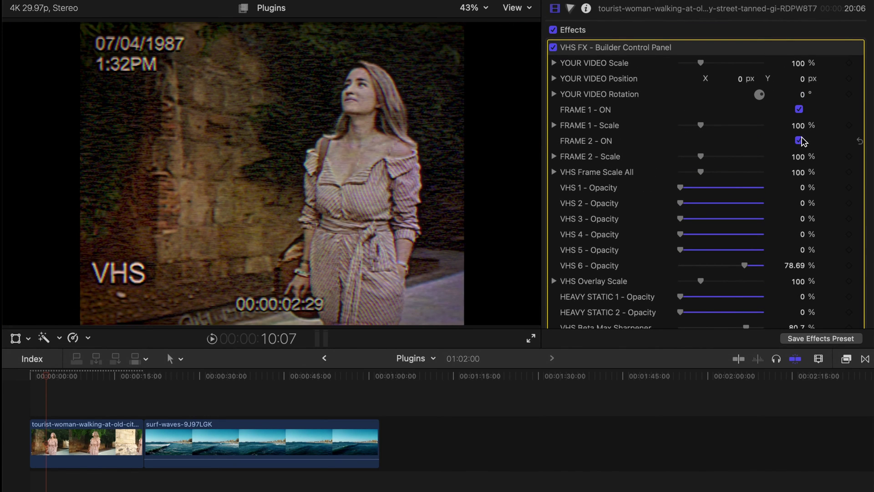
{"action": "left_click", "coordinate": [798, 109]}
{"action": "left_click_drag", "start_coordinate": [708, 152], "coordinate": [702, 167]}
{"action": "left_click", "coordinate": [859, 167]}
Keep VHS 6 opacity at 78.69% and strongly reduce the Beta Max sharpening
{"action": "scroll", "coordinate": [697, 189], "scroll_direction": "down", "scroll_amount": 1}
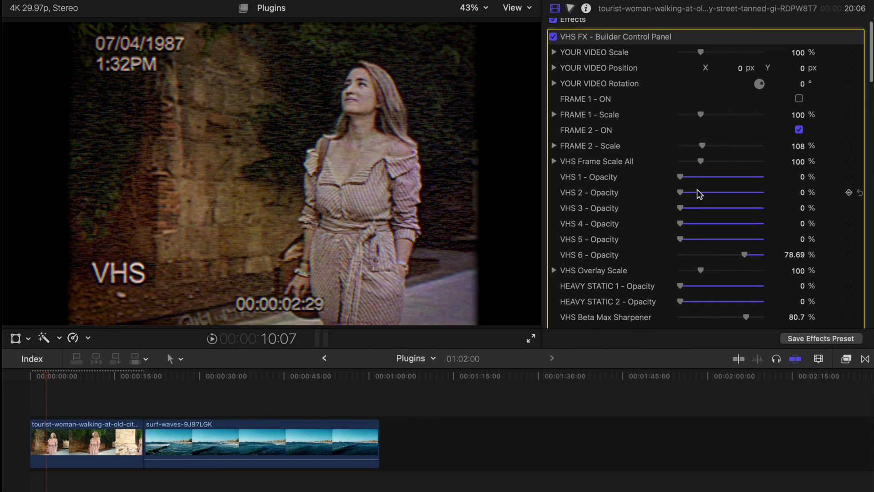
{"action": "scroll", "coordinate": [700, 187], "scroll_direction": "down", "scroll_amount": 2}
{"action": "left_click_drag", "start_coordinate": [750, 232], "coordinate": [866, 235]}
{"action": "left_click", "coordinate": [860, 230]}
{"action": "scroll", "coordinate": [724, 232], "scroll_direction": "down", "scroll_amount": 3}
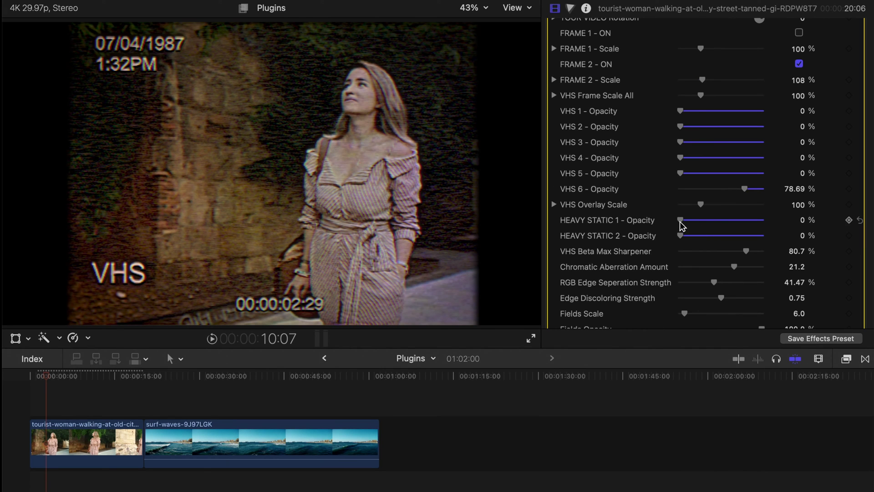
{"action": "scroll", "coordinate": [701, 228], "scroll_direction": "down", "scroll_amount": 1}
{"action": "left_click_drag", "start_coordinate": [750, 234], "coordinate": [700, 237]}
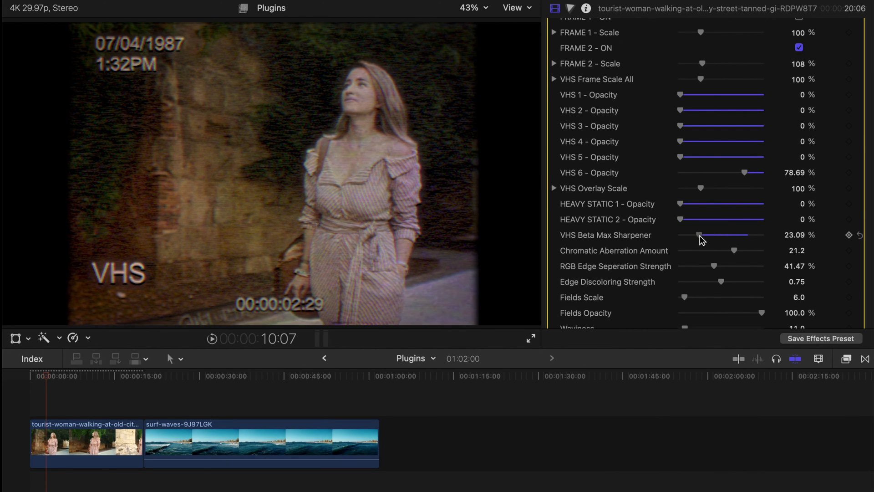
Lower RGB edge separation, edge discoloring, fields opacity and static, and Color Tint to 20.8%
{"action": "scroll", "coordinate": [697, 237], "scroll_direction": "down", "scroll_amount": 2}
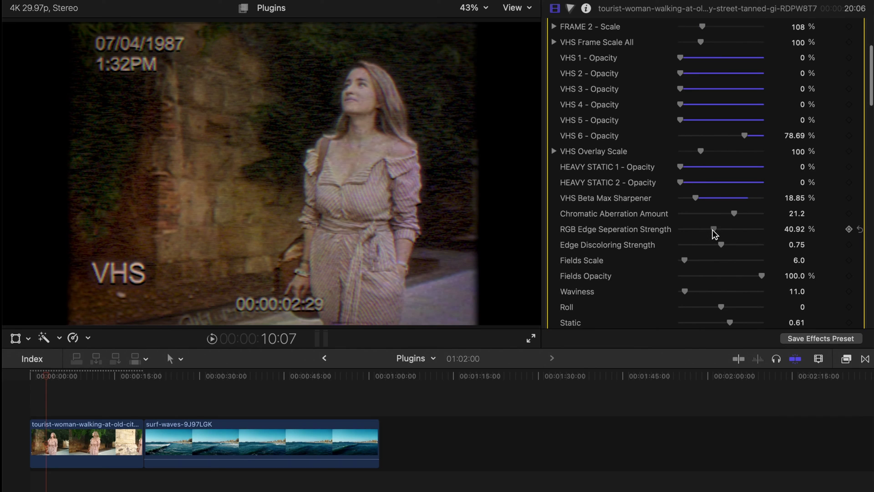
{"action": "left_click_drag", "start_coordinate": [714, 233], "coordinate": [680, 267]}
{"action": "scroll", "coordinate": [742, 252], "scroll_direction": "down", "scroll_amount": 2}
{"action": "scroll", "coordinate": [681, 273], "scroll_direction": "down", "scroll_amount": 2}
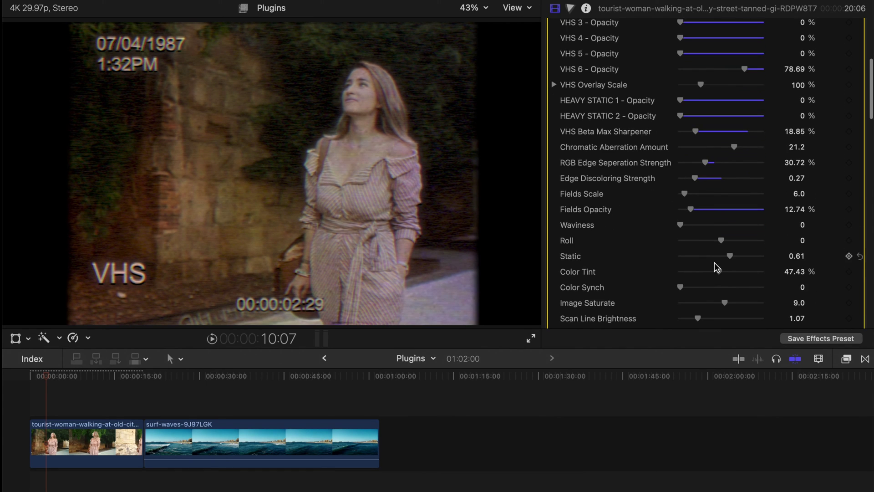
{"action": "scroll", "coordinate": [731, 258], "scroll_direction": "down", "scroll_amount": 1}
{"action": "left_click_drag", "start_coordinate": [727, 252], "coordinate": [686, 254]}
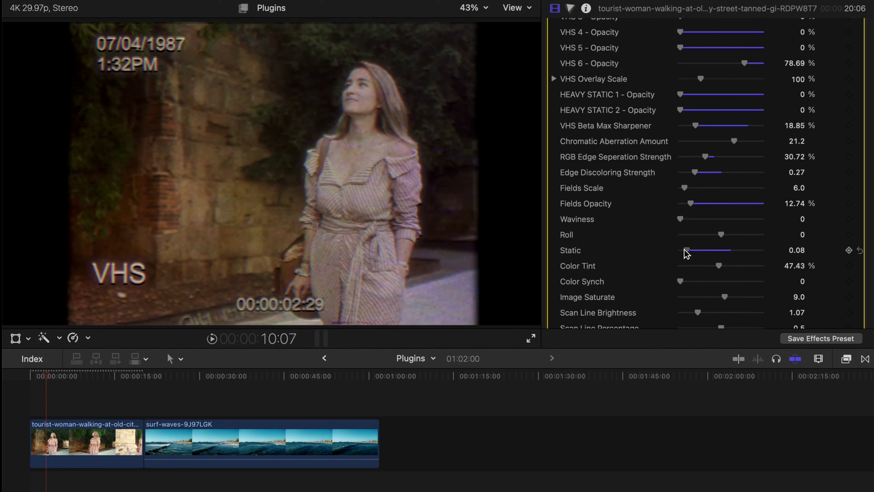
{"action": "scroll", "coordinate": [687, 259], "scroll_direction": "down", "scroll_amount": 4}
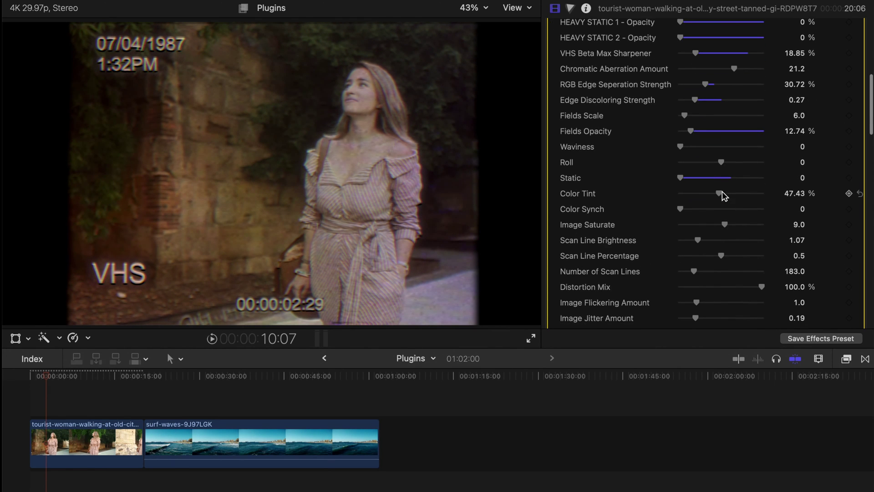
{"action": "left_click_drag", "start_coordinate": [719, 193], "coordinate": [697, 194]}
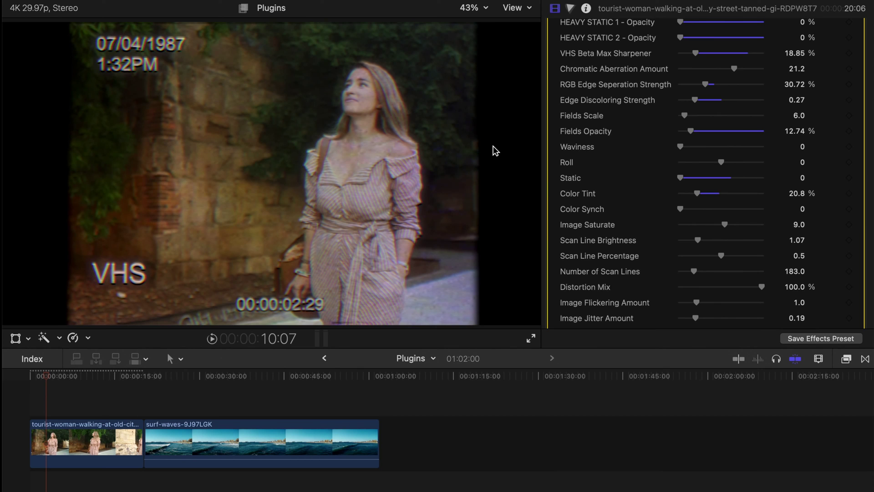
Set Scan Line Brightness to 1.28 with Scan Line Percentage back at 0.5
{"action": "scroll", "coordinate": [618, 226], "scroll_direction": "down", "scroll_amount": 2}
{"action": "scroll", "coordinate": [617, 226], "scroll_direction": "down", "scroll_amount": 2}
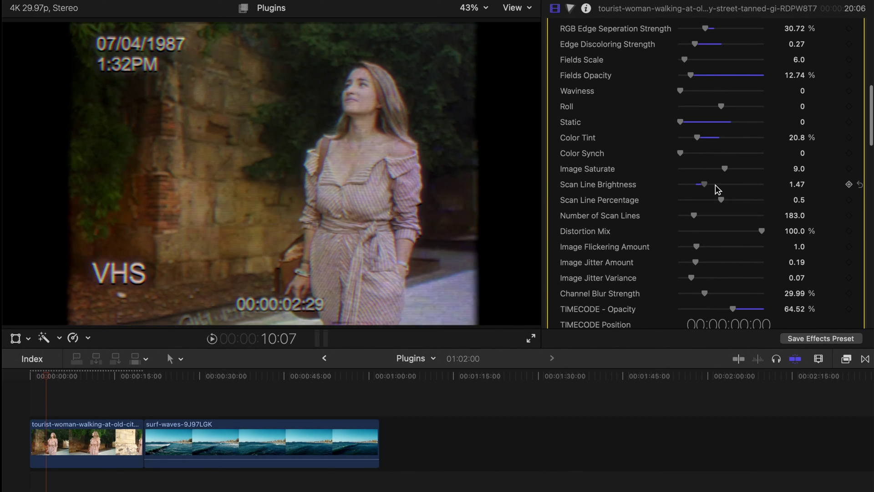
{"action": "left_click_drag", "start_coordinate": [715, 185], "coordinate": [683, 219]}
{"action": "left_click", "coordinate": [859, 201]}
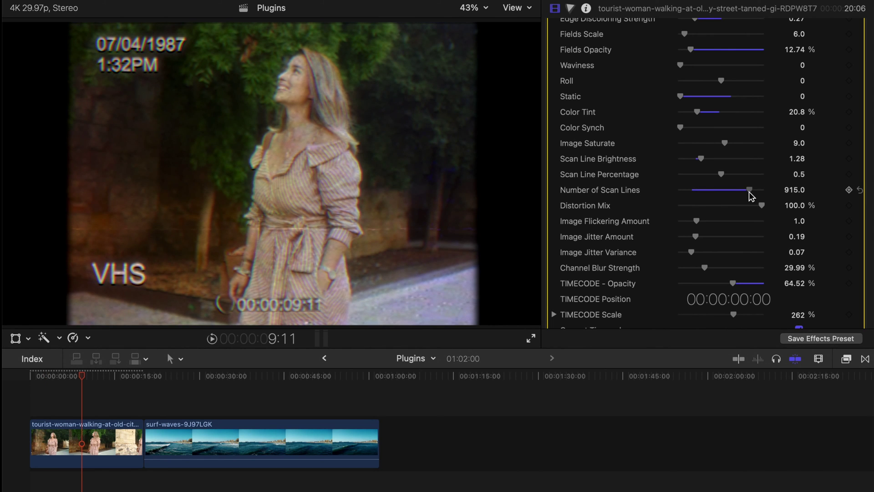
Play and scrub the walking clip to preview its VHS look with 915 scan lines
{"action": "key", "text": "space"}
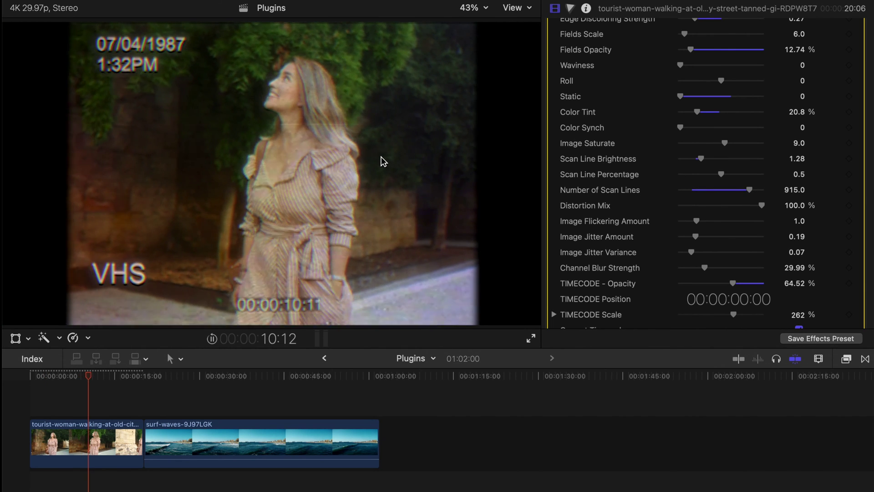
{"action": "key", "text": "space"}
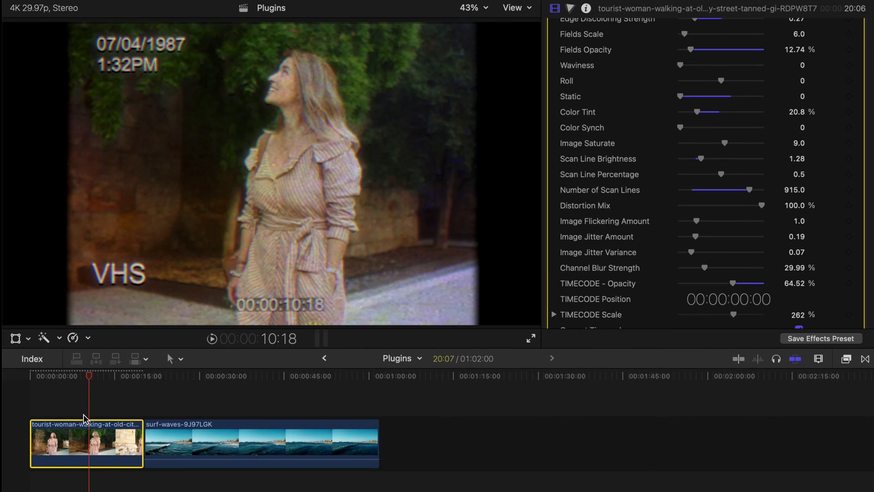
{"action": "left_click_drag", "start_coordinate": [72, 379], "coordinate": [99, 384]}
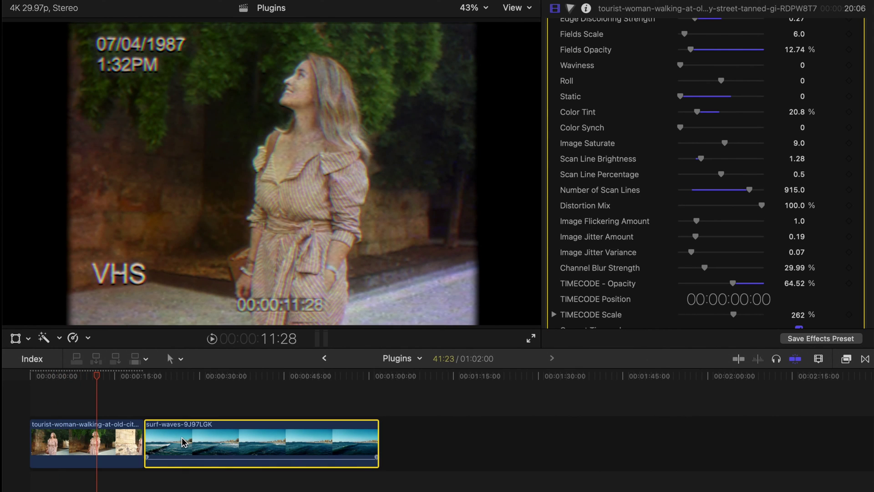
Paste the VHS FX Builder effect onto the surf-waves clip and move the playhead into it
{"action": "key", "text": "super+shift+v"}
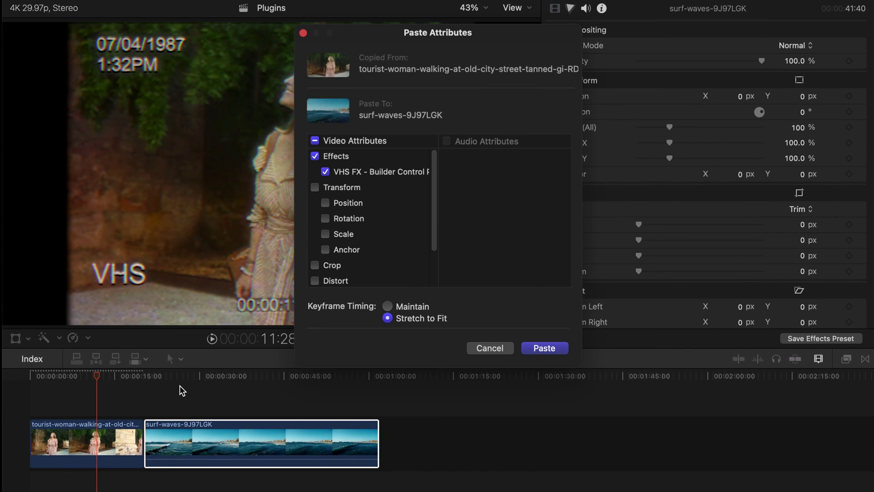
{"action": "left_click", "coordinate": [546, 348]}
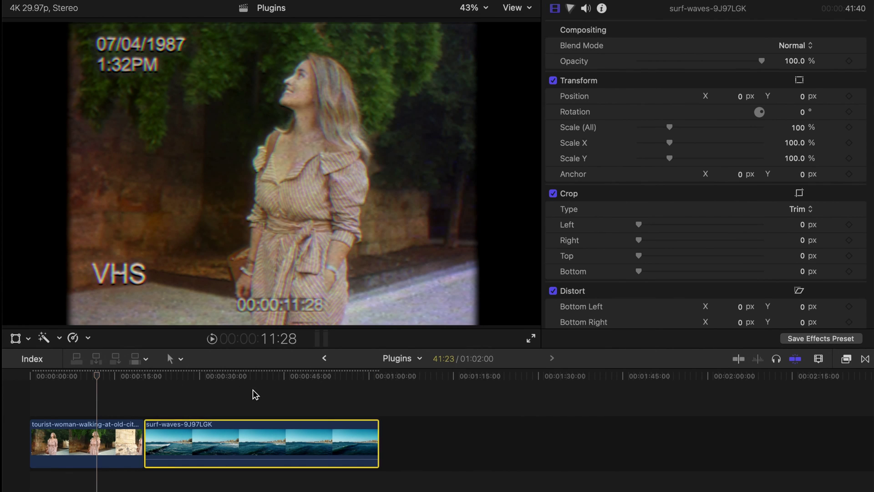
{"action": "left_click", "coordinate": [223, 378]}
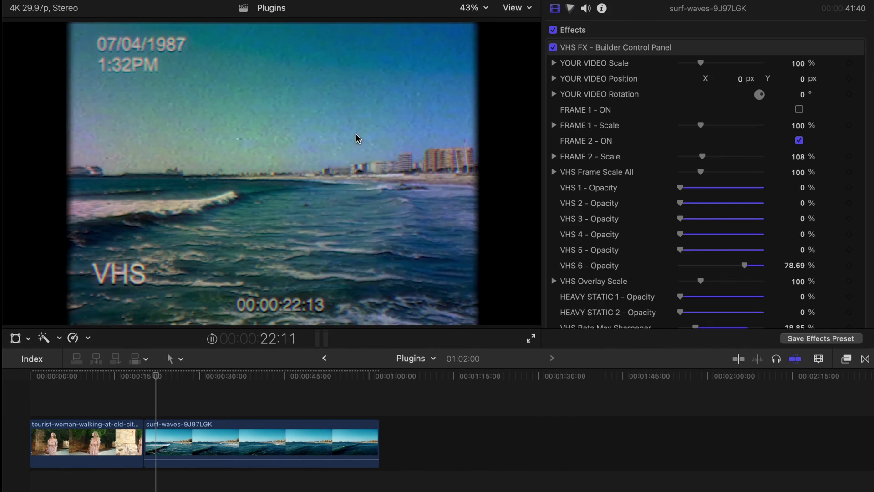